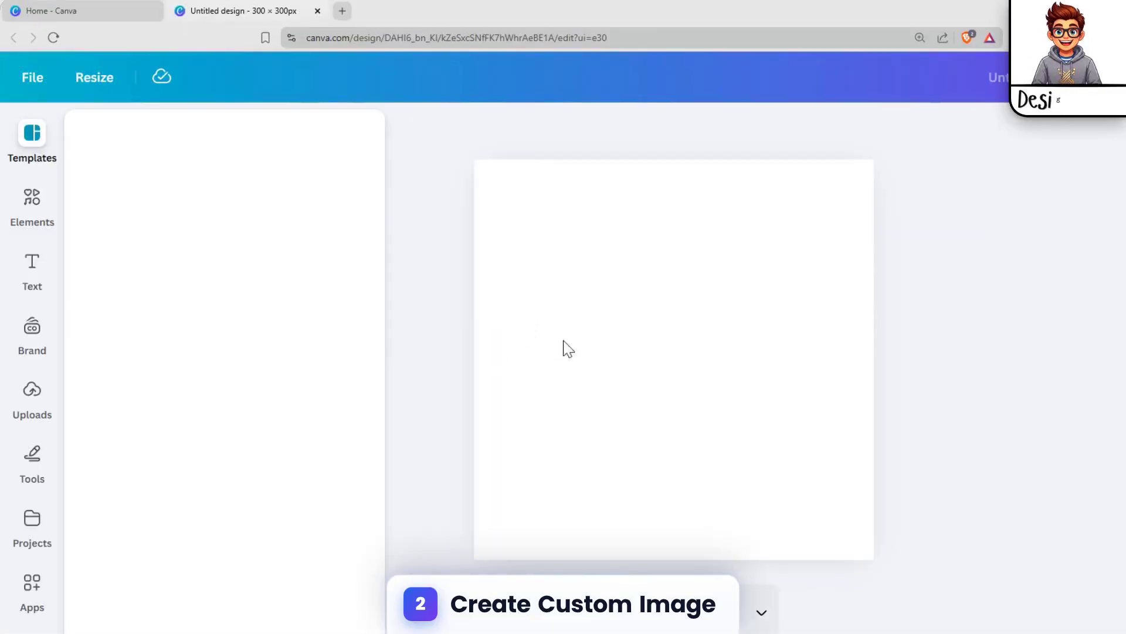
Step: Add the black three-person group graphic from the Featured graphics collection to the blank page
{"action": "left_click", "coordinate": [33, 205]}
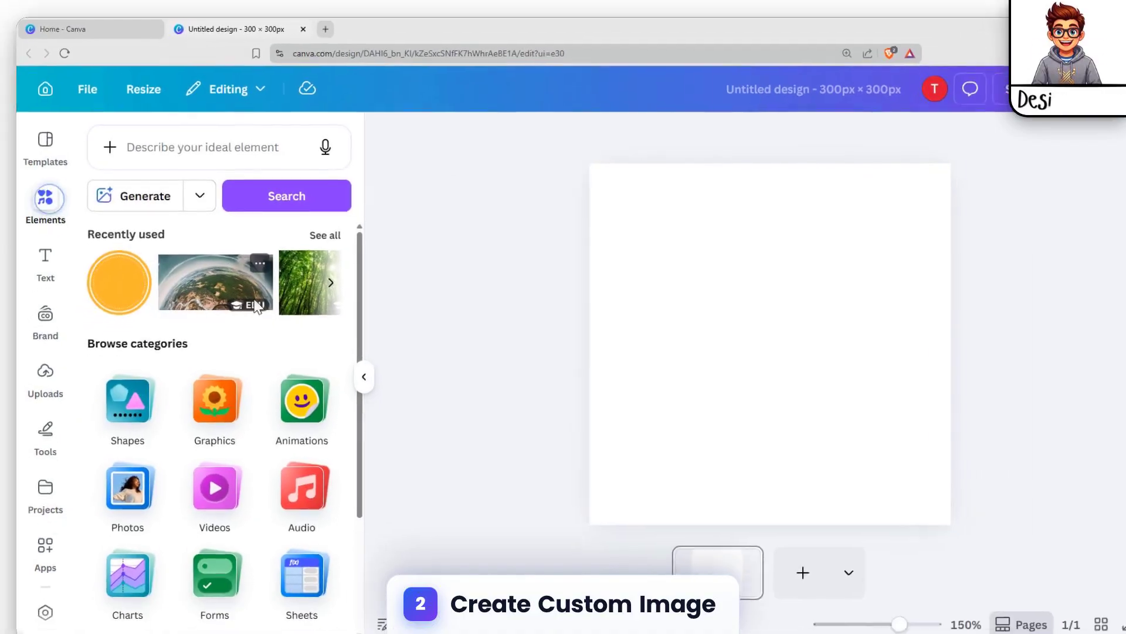
{"action": "scroll", "coordinate": [229, 430], "scroll_direction": "down", "scroll_amount": 3}
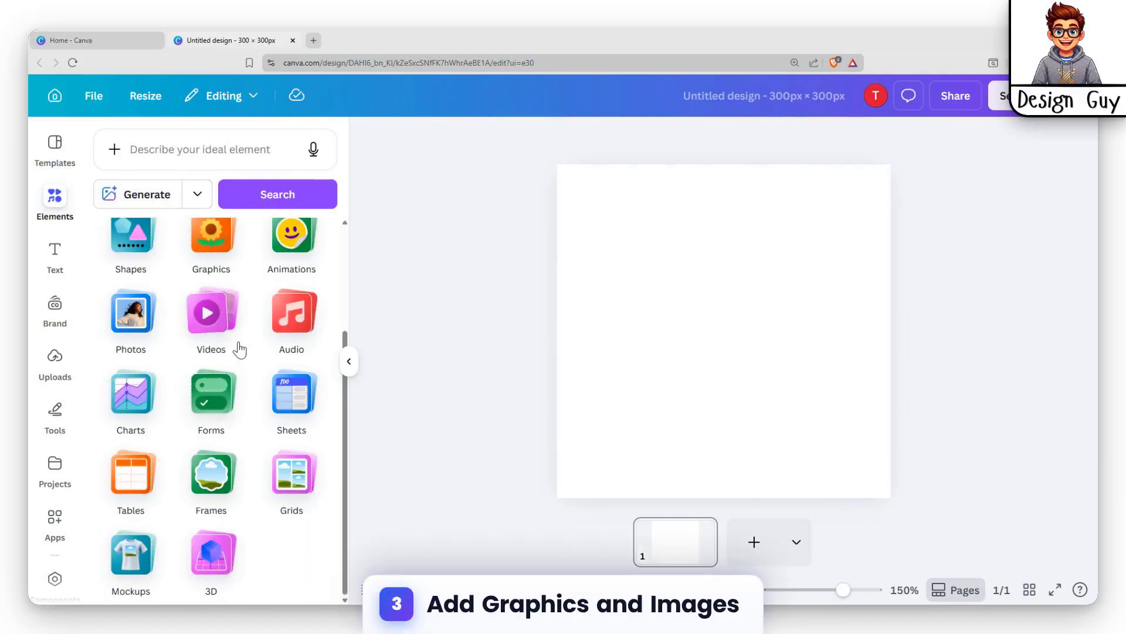
{"action": "scroll", "coordinate": [240, 349], "scroll_direction": "up", "scroll_amount": 3}
{"action": "left_click", "coordinate": [216, 359]}
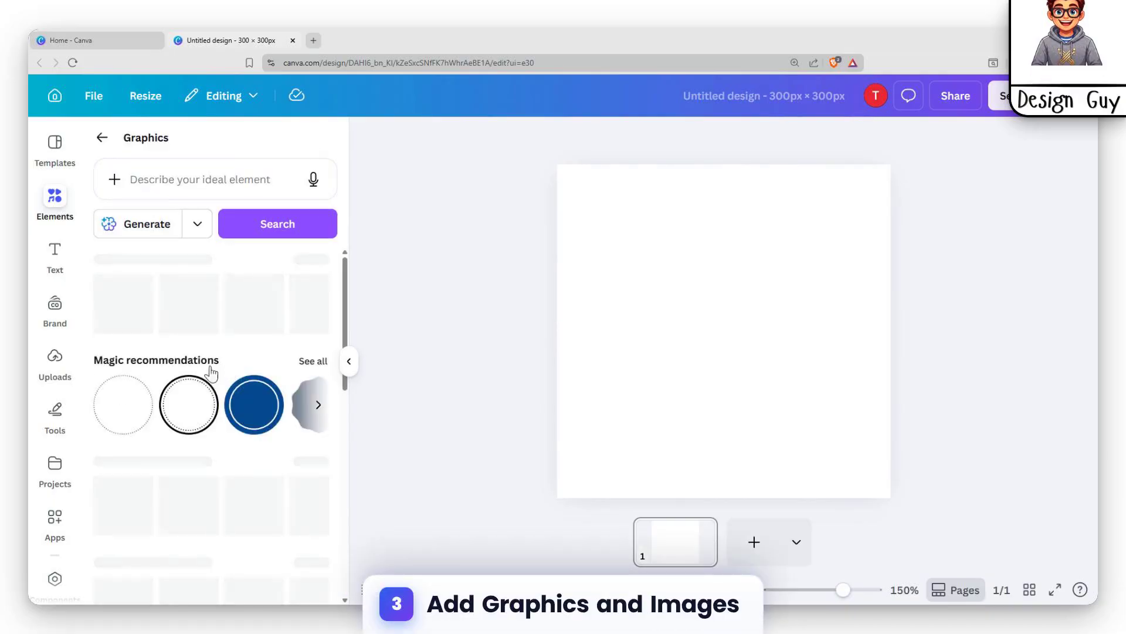
{"action": "scroll", "coordinate": [284, 357], "scroll_direction": "down", "scroll_amount": 2}
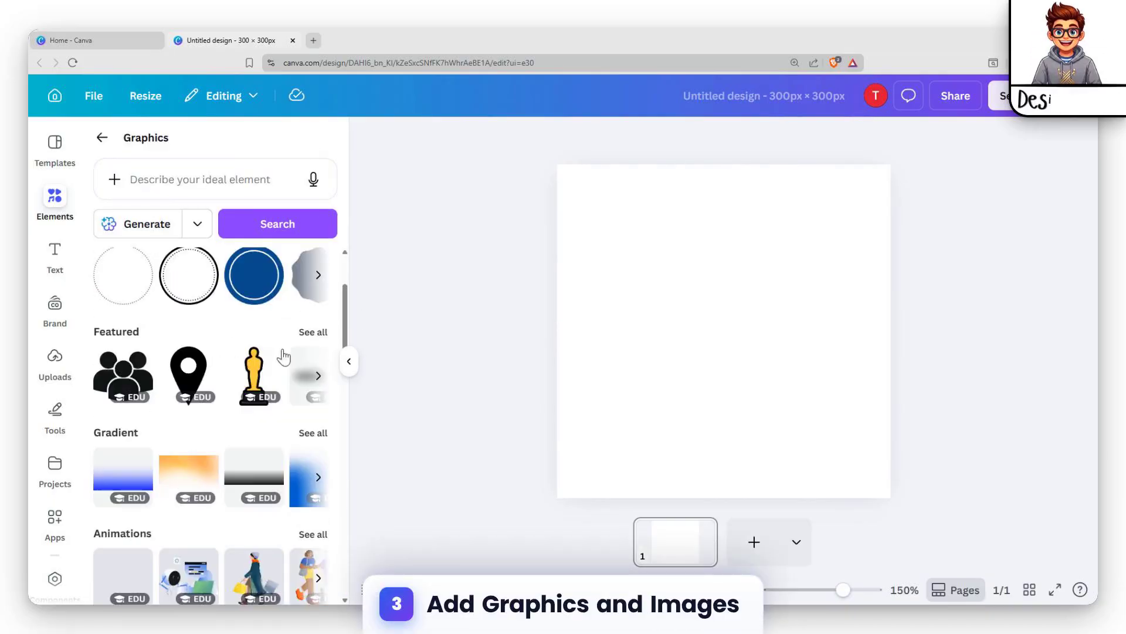
{"action": "scroll", "coordinate": [269, 358], "scroll_direction": "down", "scroll_amount": 3}
{"action": "scroll", "coordinate": [258, 355], "scroll_direction": "up", "scroll_amount": 3}
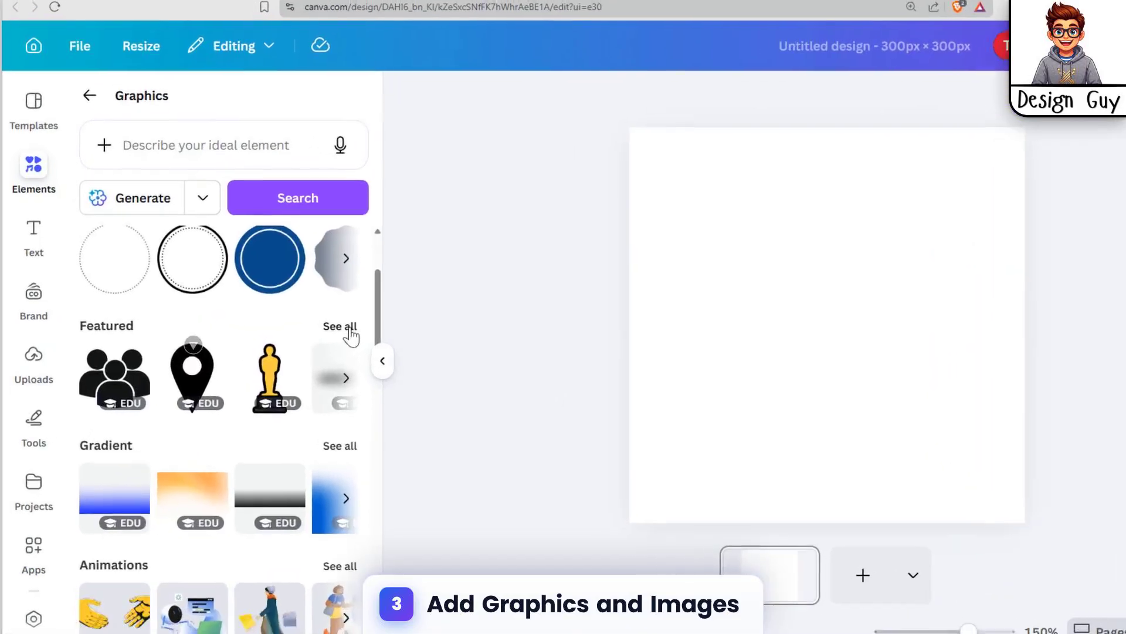
{"action": "left_click", "coordinate": [349, 329]}
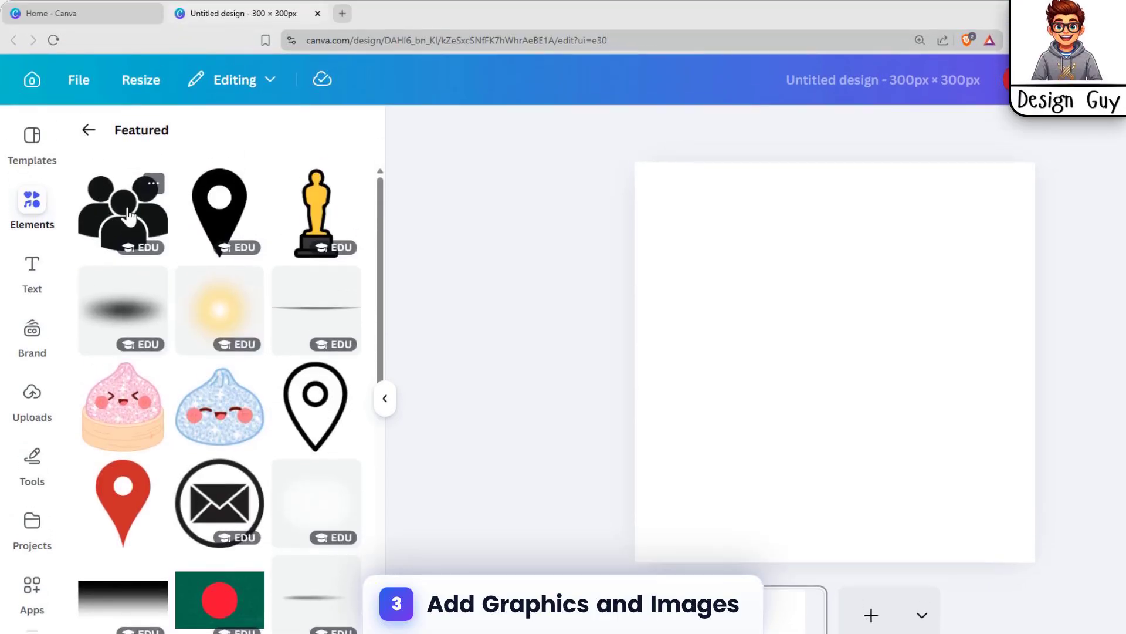
{"action": "left_click", "coordinate": [108, 159]}
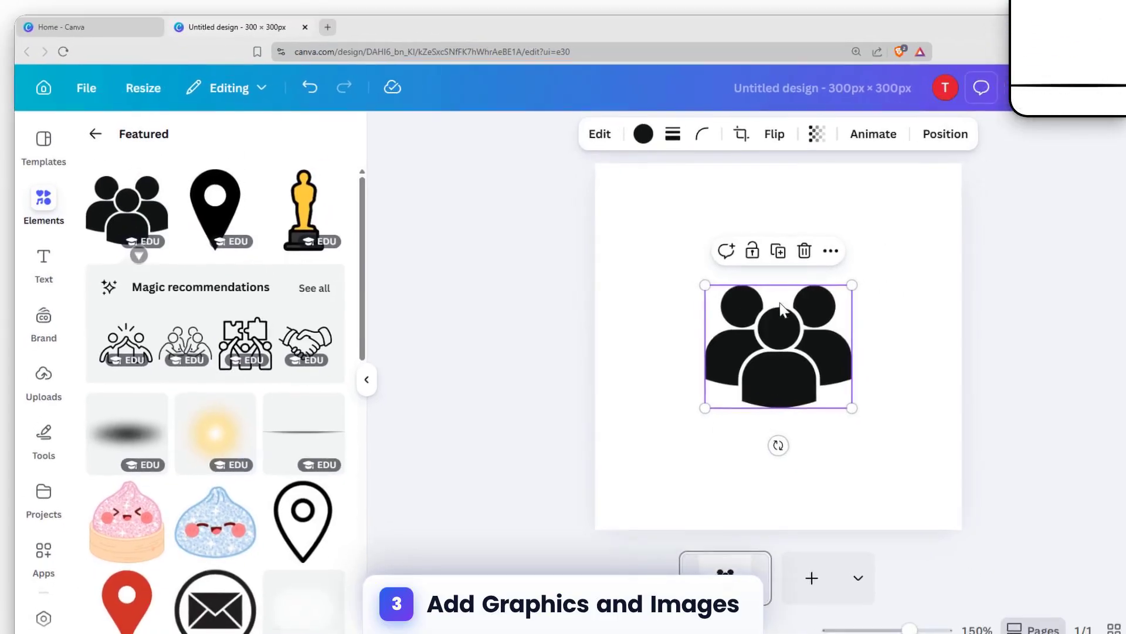
Step: Enlarge the three-person group graphic to fill most of the page and centre it
{"action": "left_click_drag", "start_coordinate": [705, 285], "coordinate": [643, 234]}
{"action": "left_click_drag", "start_coordinate": [792, 386], "coordinate": [864, 406]}
{"action": "left_click", "coordinate": [539, 216]}
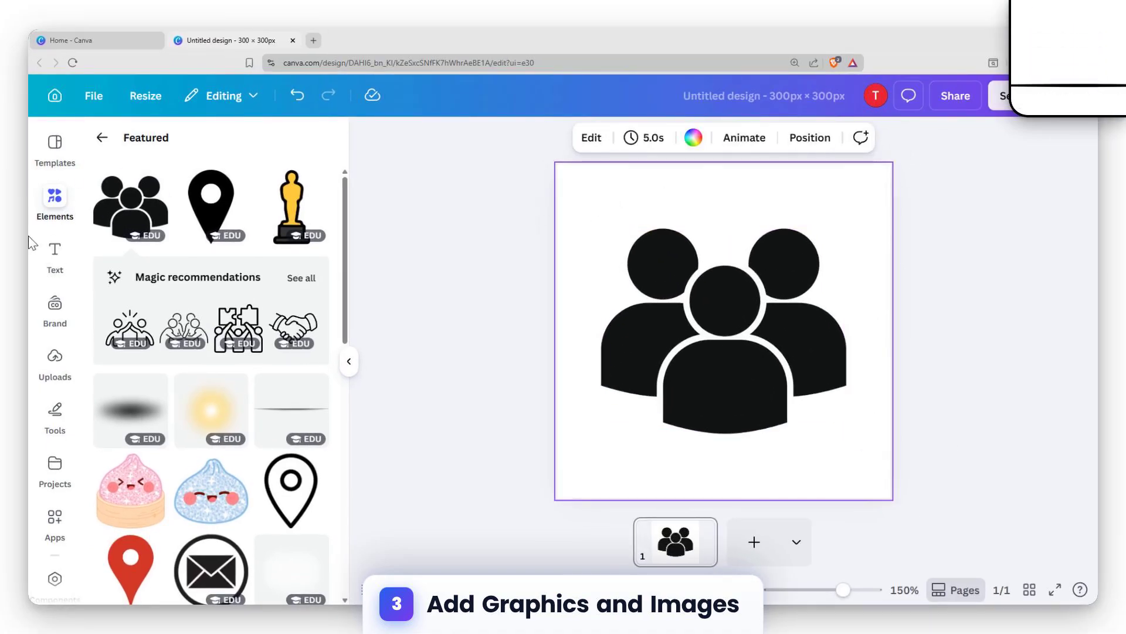
Step: Search the graphics for "food" and add the fast-food illustration with fries, drink, donut, burger and hot dog
{"action": "left_click", "coordinate": [101, 138]}
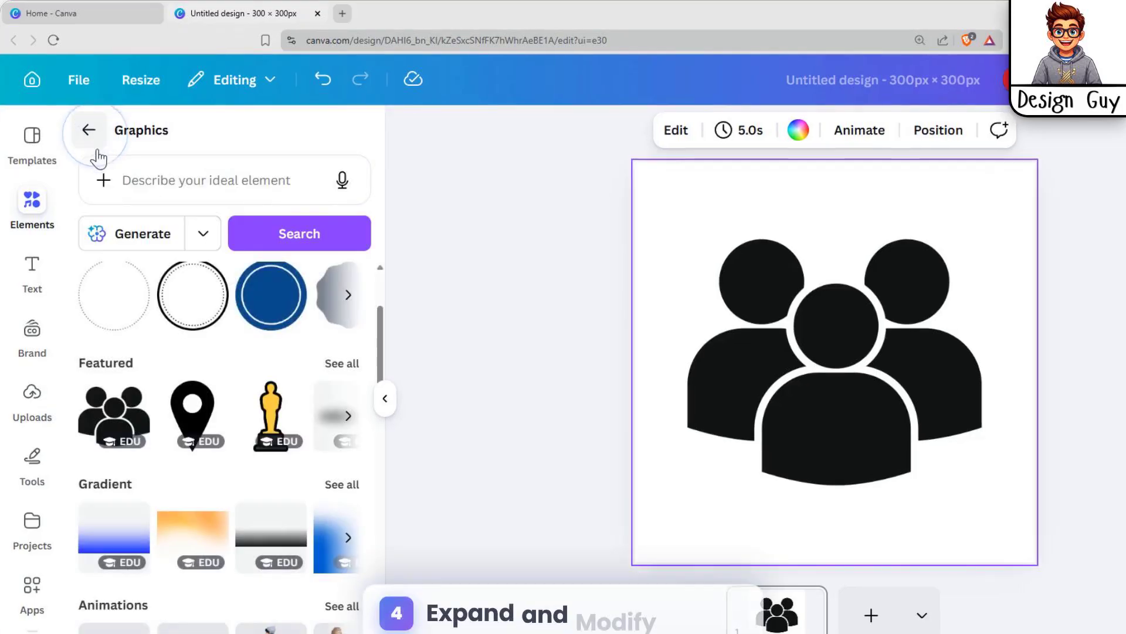
{"action": "scroll", "coordinate": [241, 399], "scroll_direction": "down", "scroll_amount": 3}
{"action": "scroll", "coordinate": [176, 329], "scroll_direction": "up", "scroll_amount": 5}
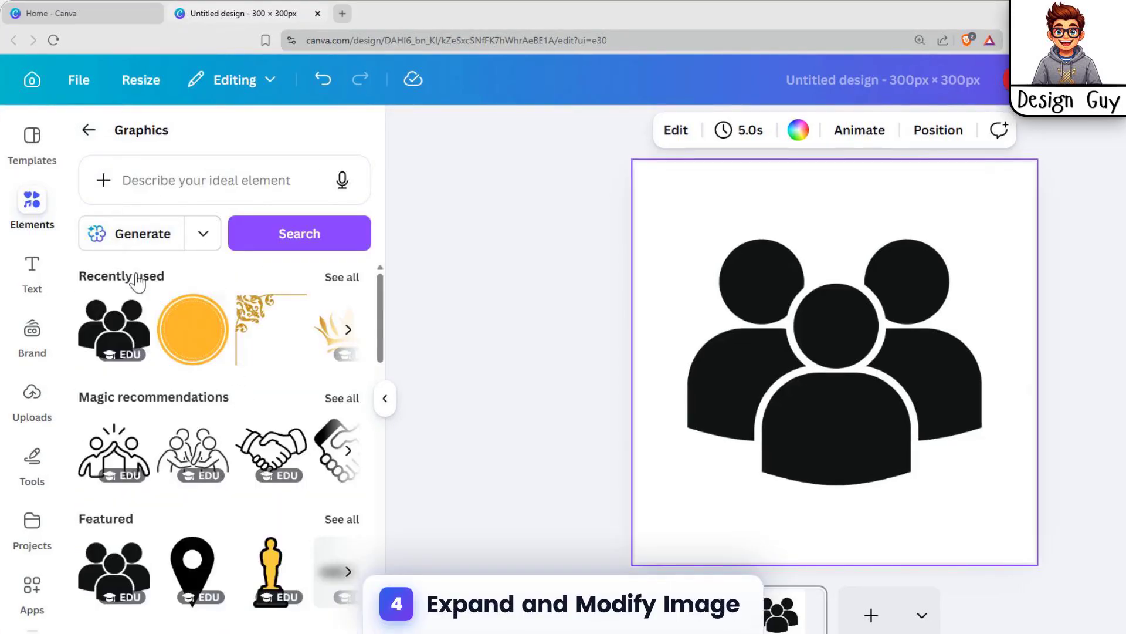
{"action": "left_click", "coordinate": [196, 176]}
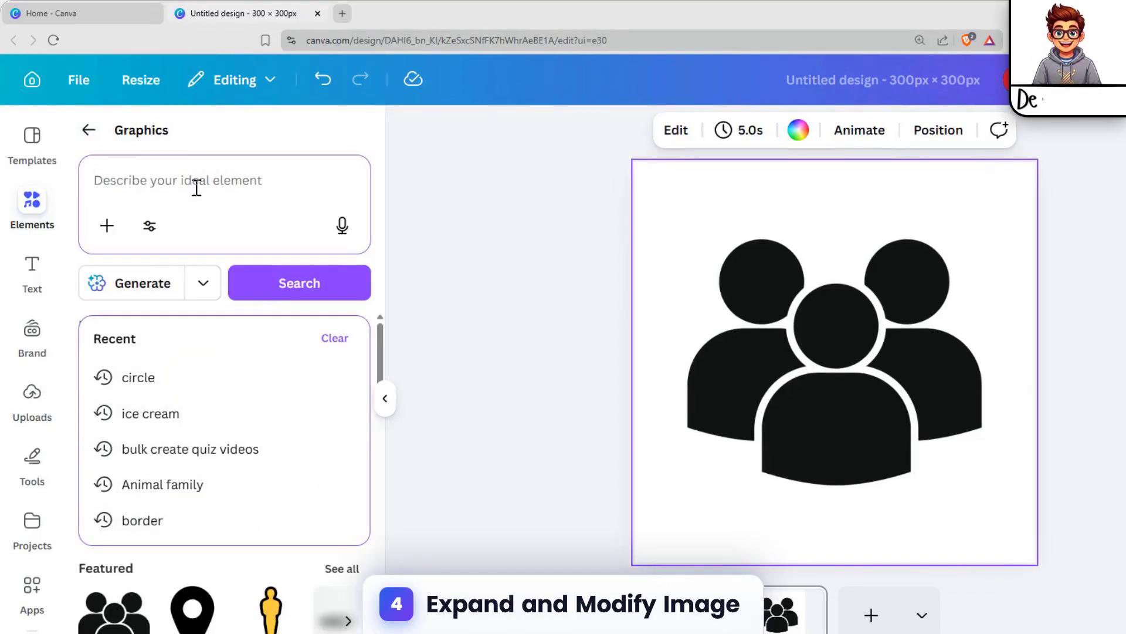
{"action": "type", "text": "food"}
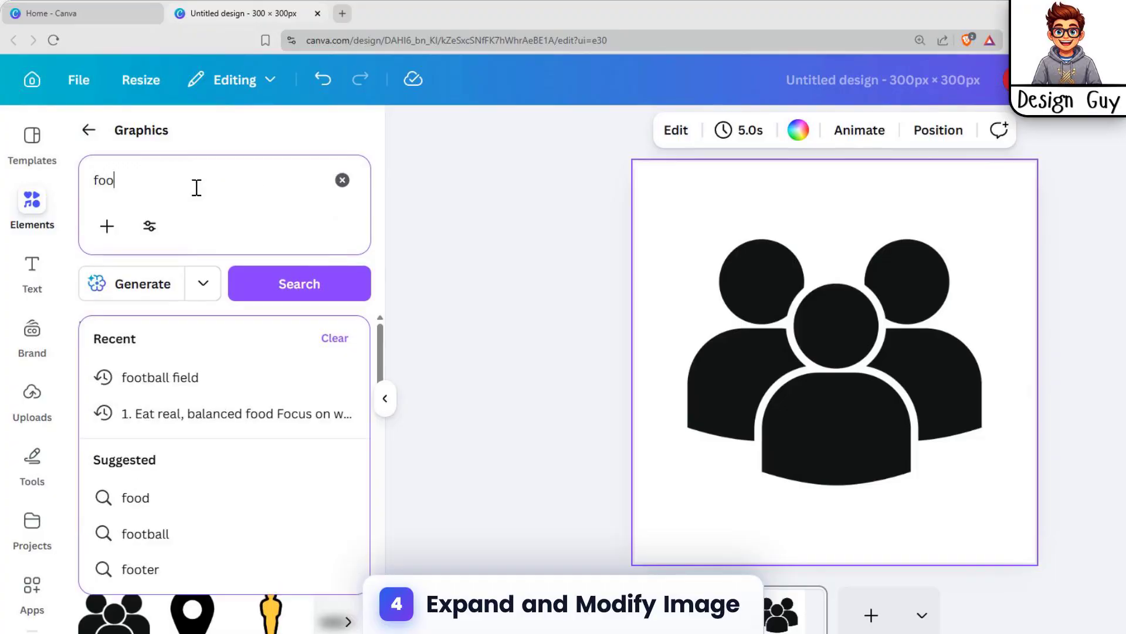
{"action": "key", "text": "Return"}
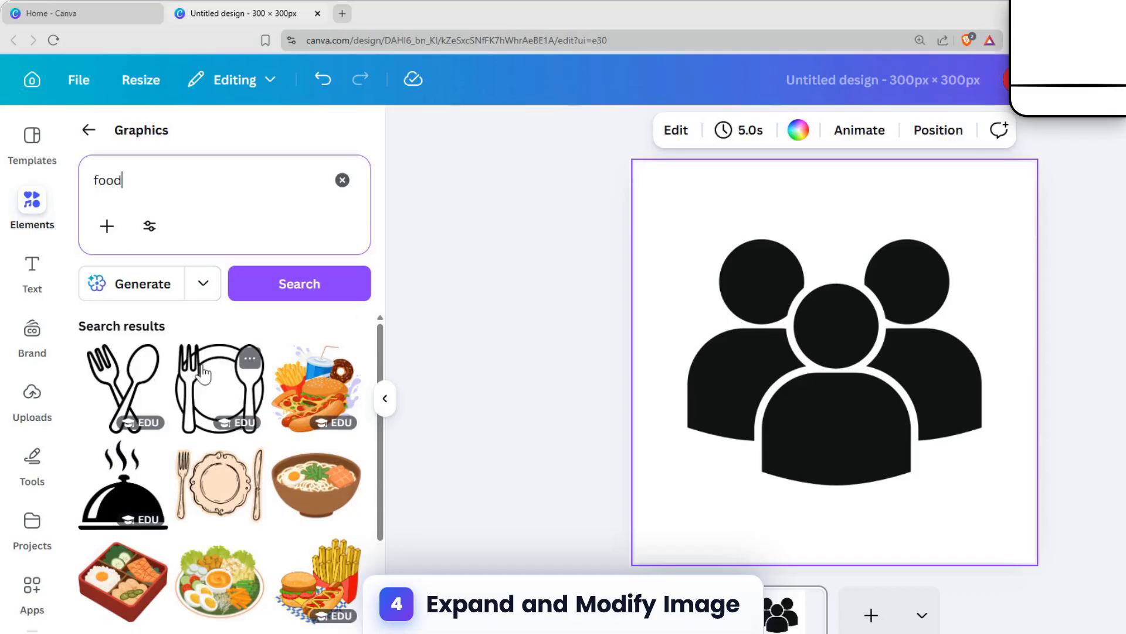
{"action": "left_click", "coordinate": [311, 384]}
Step: Enlarge the fast-food illustration until it covers nearly the whole page and position it over the people graphic
{"action": "left_click_drag", "start_coordinate": [838, 316], "coordinate": [750, 219]}
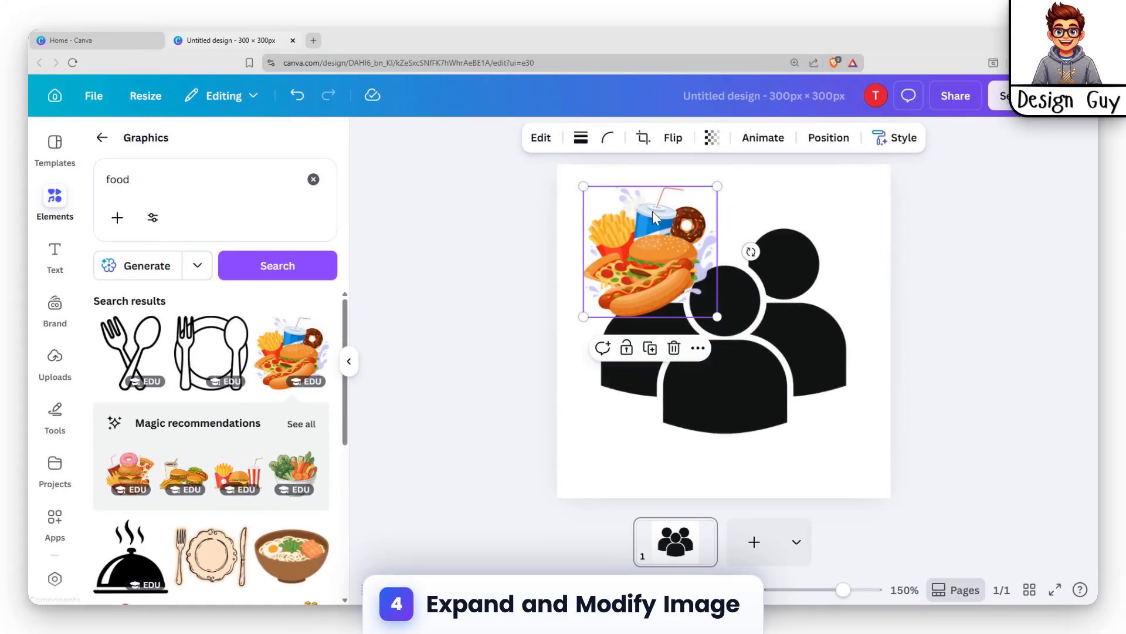
{"action": "left_click_drag", "start_coordinate": [713, 312], "coordinate": [888, 484]}
{"action": "left_click_drag", "start_coordinate": [778, 270], "coordinate": [751, 248]}
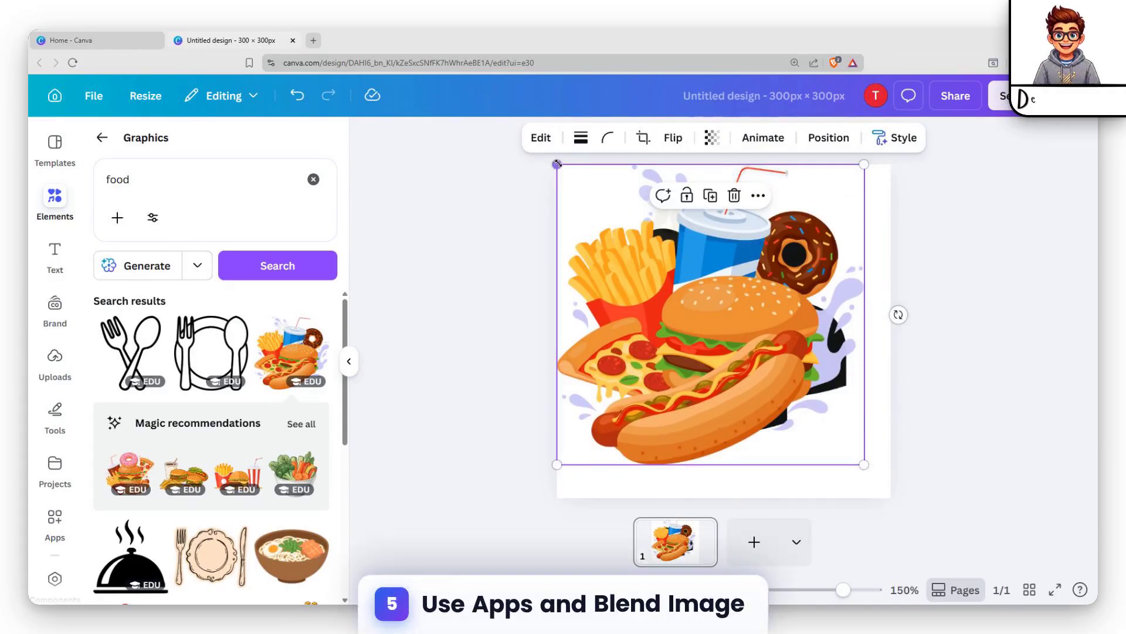
{"action": "left_click_drag", "start_coordinate": [863, 458], "coordinate": [892, 478]}
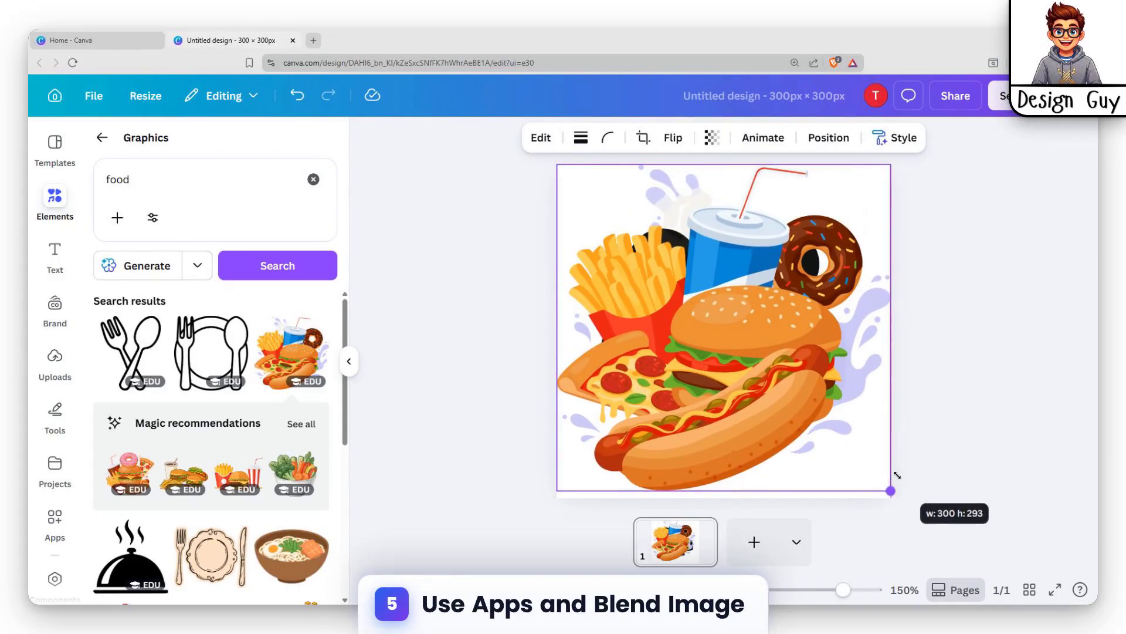
{"action": "left_click_drag", "start_coordinate": [728, 311], "coordinate": [775, 269]}
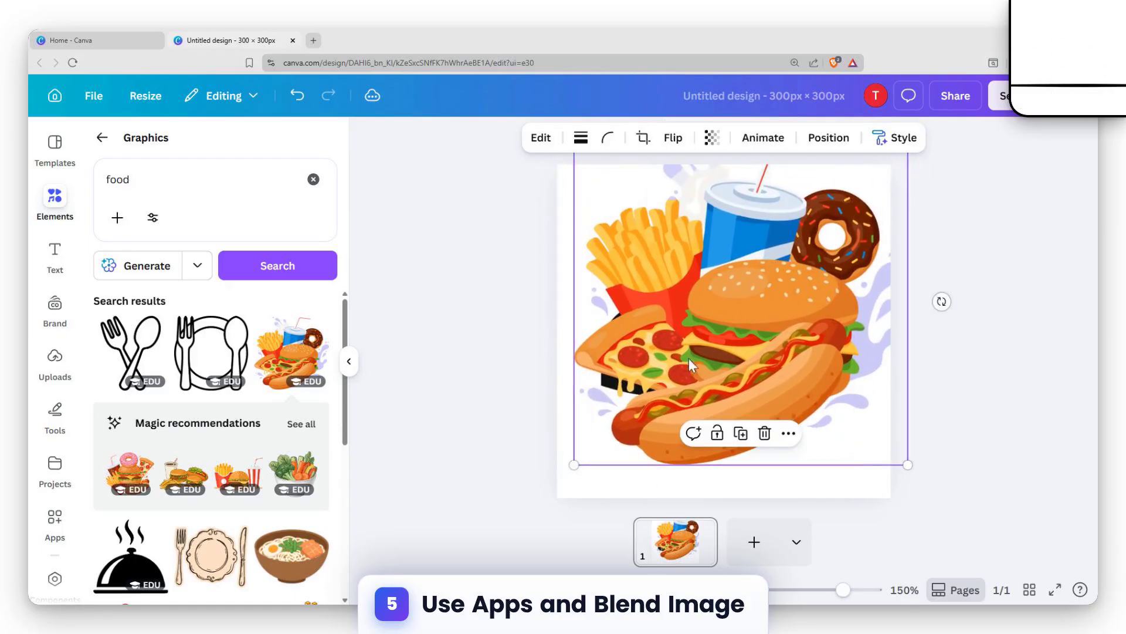
{"action": "left_click_drag", "start_coordinate": [579, 464], "coordinate": [552, 486]}
{"action": "mouse_move", "coordinate": [753, 332]}
{"action": "left_mouse_down"}
{"action": "mouse_move", "coordinate": [750, 322]}
{"action": "mouse_move", "coordinate": [741, 337]}
{"action": "left_mouse_up"}
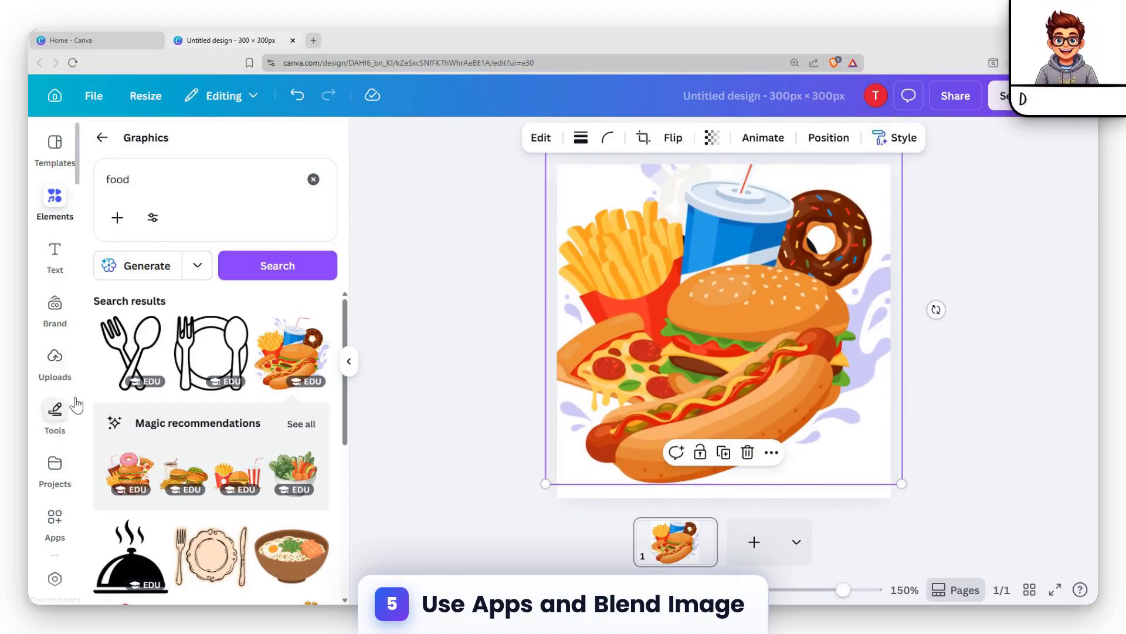
Step: Search the apps for "blend" and open the Blend Image app
{"action": "scroll", "coordinate": [76, 405], "scroll_direction": "down", "scroll_amount": 4}
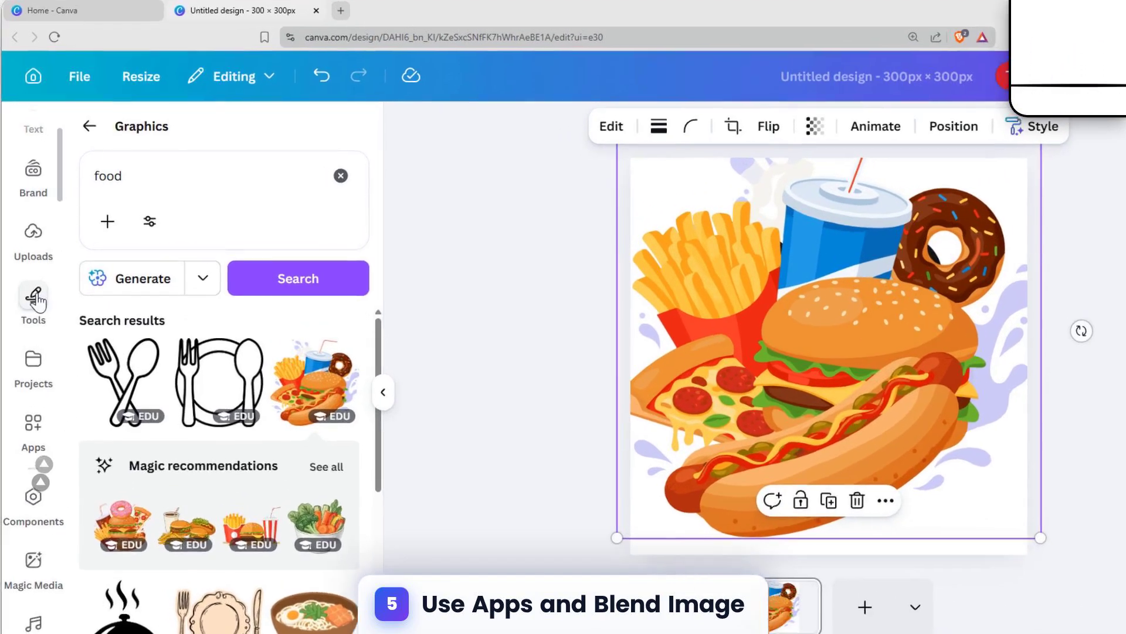
{"action": "left_click", "coordinate": [54, 281]}
{"action": "left_click", "coordinate": [45, 405]}
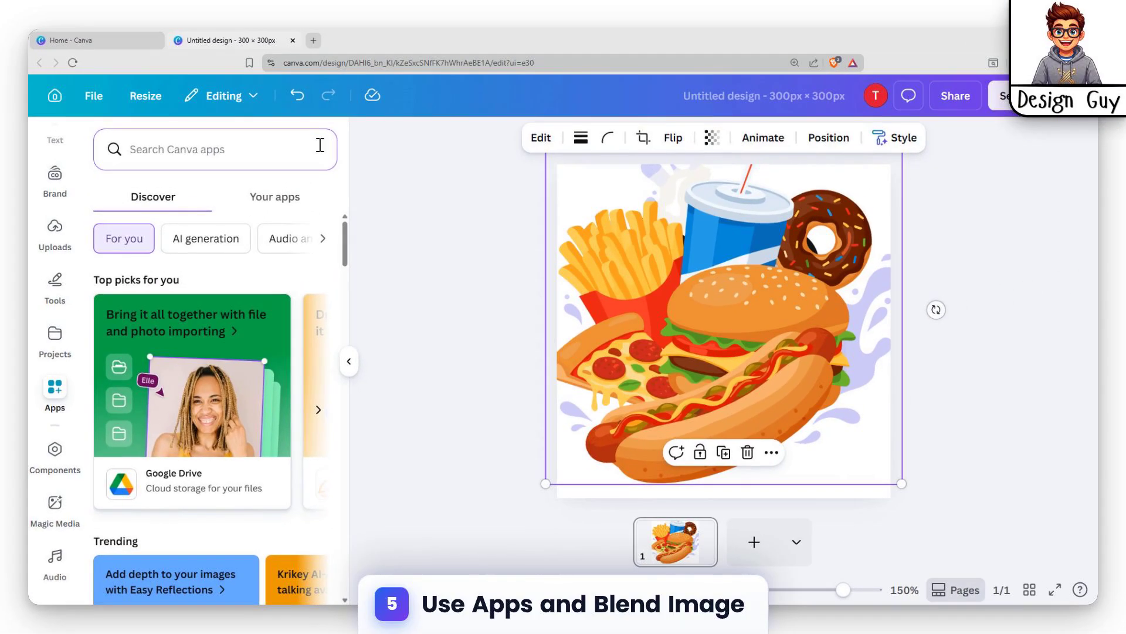
{"action": "type", "text": "blend"}
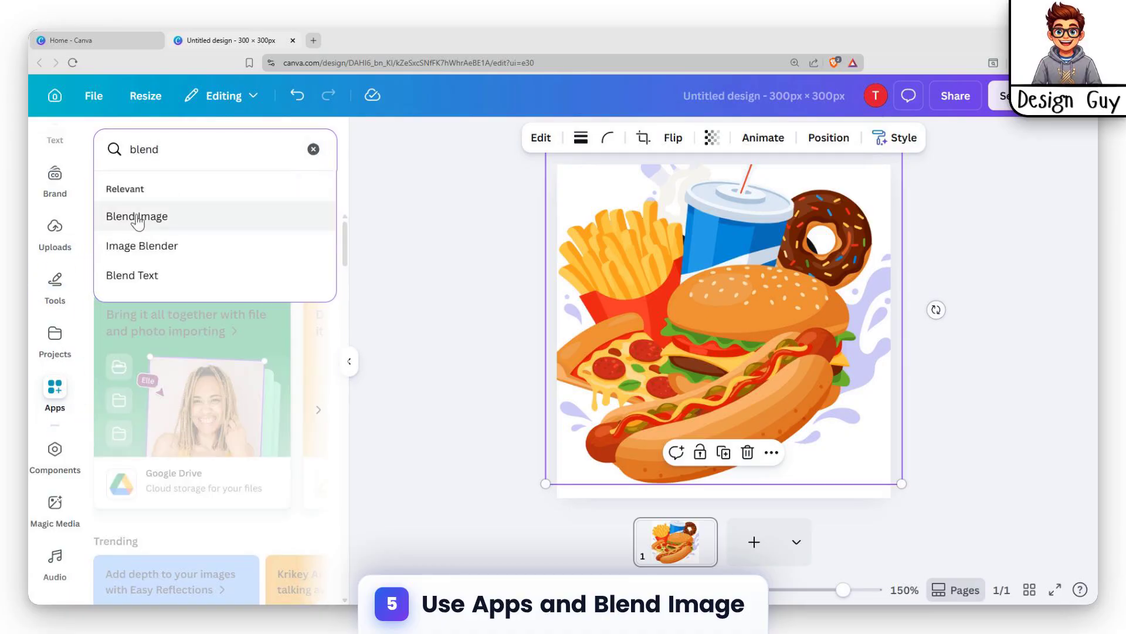
{"action": "left_click", "coordinate": [138, 218]}
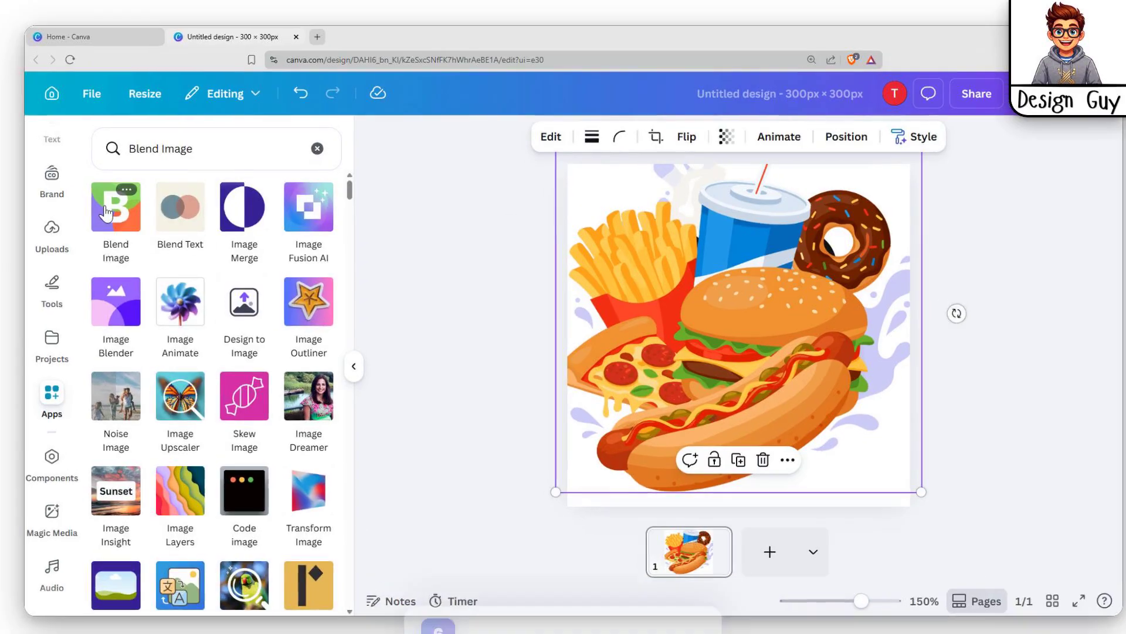
{"action": "left_click", "coordinate": [106, 212]}
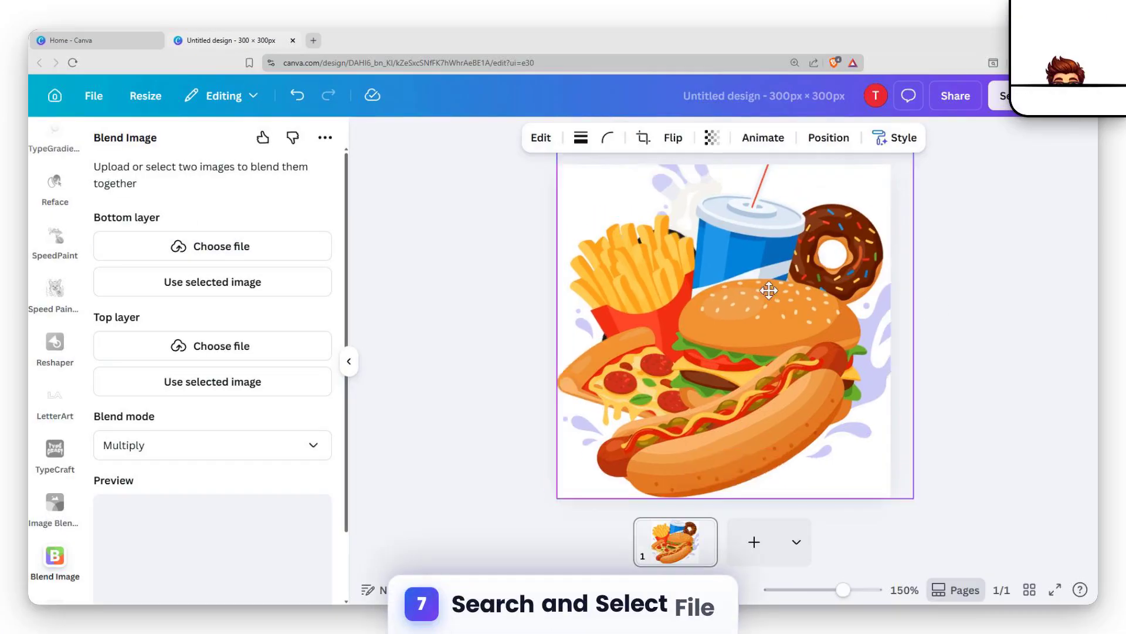
Step: Try to assign the fast-food illustration as the bottom layer in Blend Image
{"action": "left_click", "coordinate": [769, 290]}
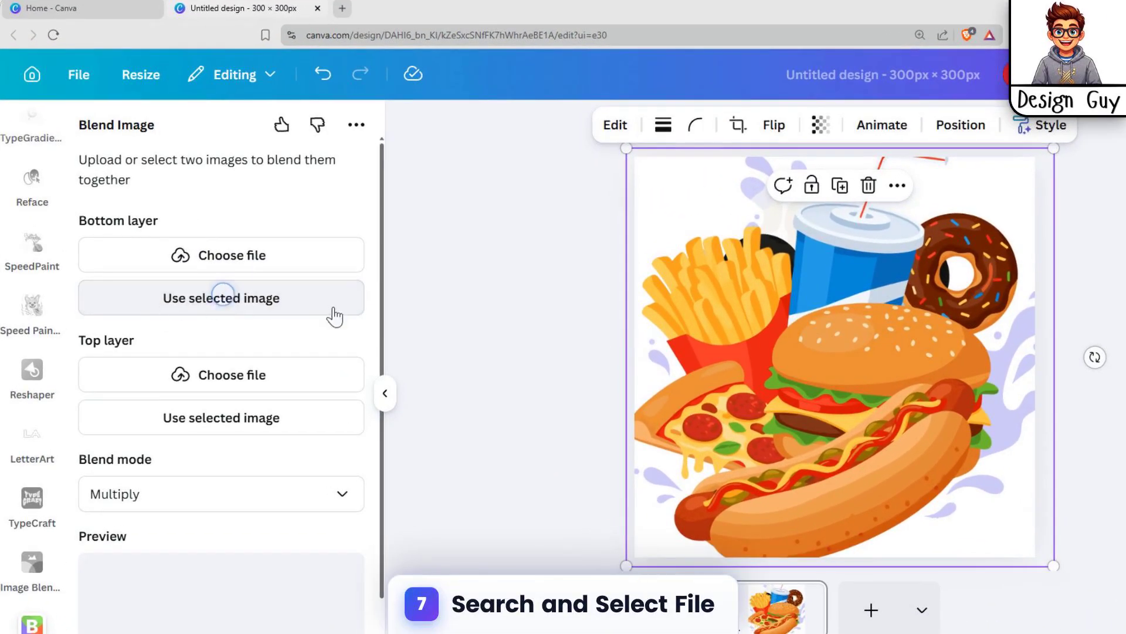
{"action": "left_click", "coordinate": [214, 311]}
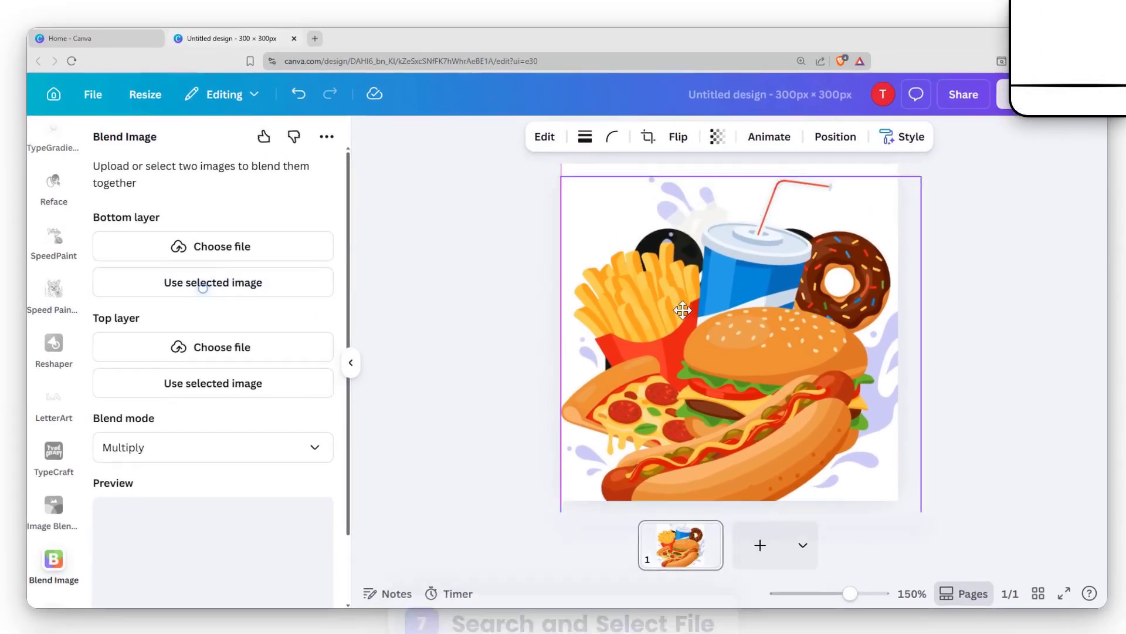
{"action": "left_click_drag", "start_coordinate": [683, 310], "coordinate": [629, 290]}
{"action": "scroll", "coordinate": [310, 357], "scroll_direction": "down", "scroll_amount": 2}
{"action": "scroll", "coordinate": [280, 355], "scroll_direction": "up", "scroll_amount": 2}
{"action": "left_click", "coordinate": [228, 286]}
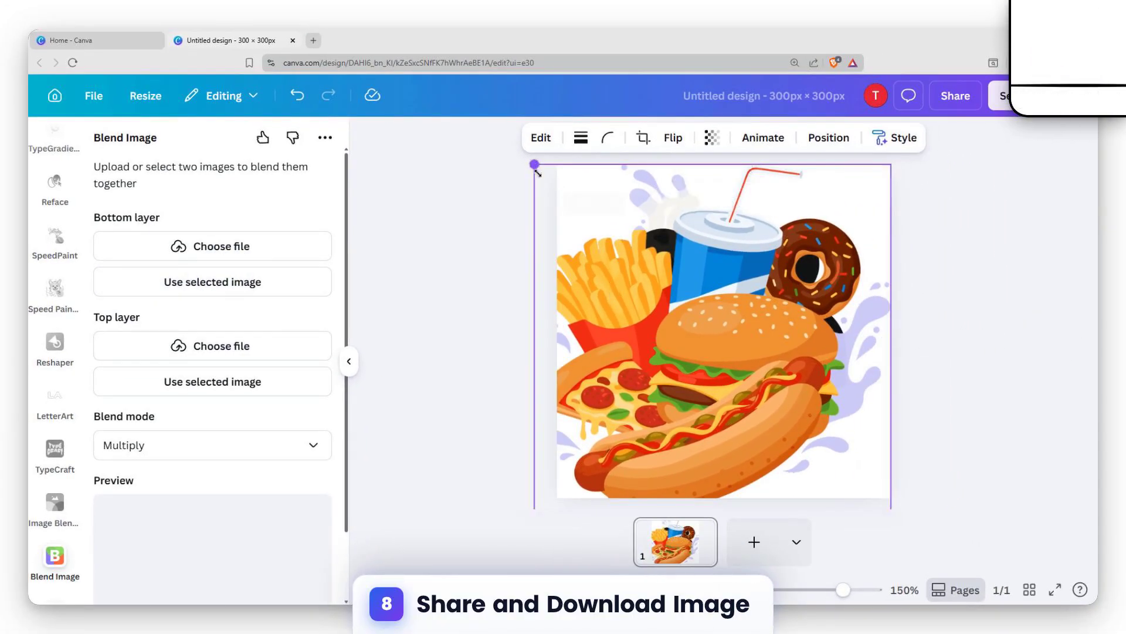
Step: Shrink the fast-food illustration towards the page's lower-right corner and shift the people graphic towards the upper left
{"action": "left_click_drag", "start_coordinate": [535, 167], "coordinate": [649, 296]}
{"action": "left_click", "coordinate": [651, 296]}
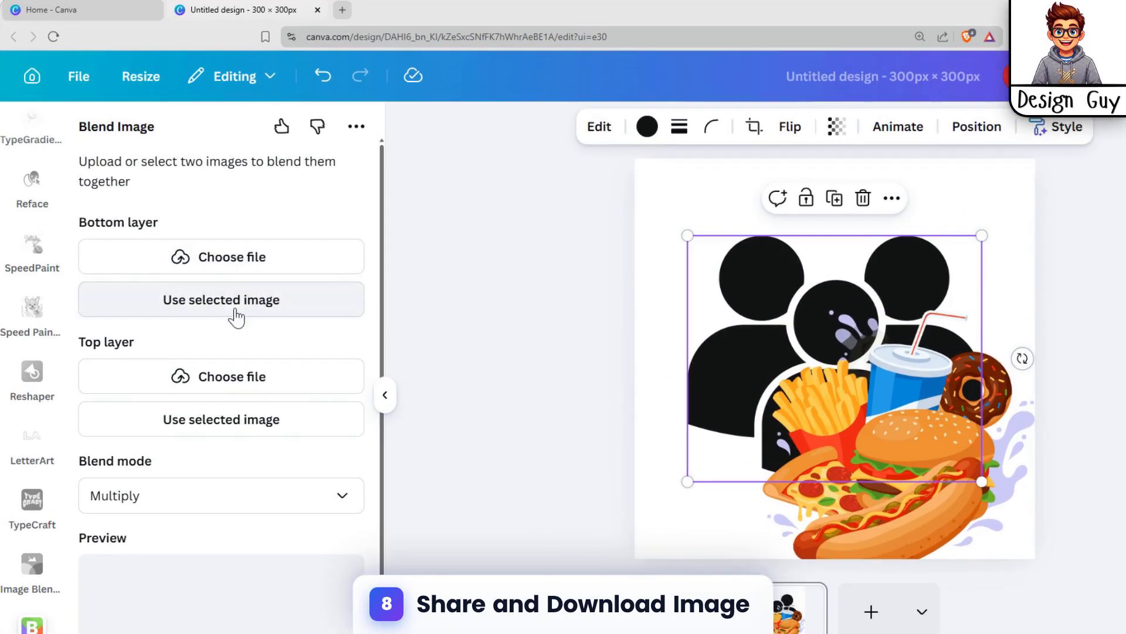
{"action": "scroll", "coordinate": [246, 352], "scroll_direction": "down", "scroll_amount": 2}
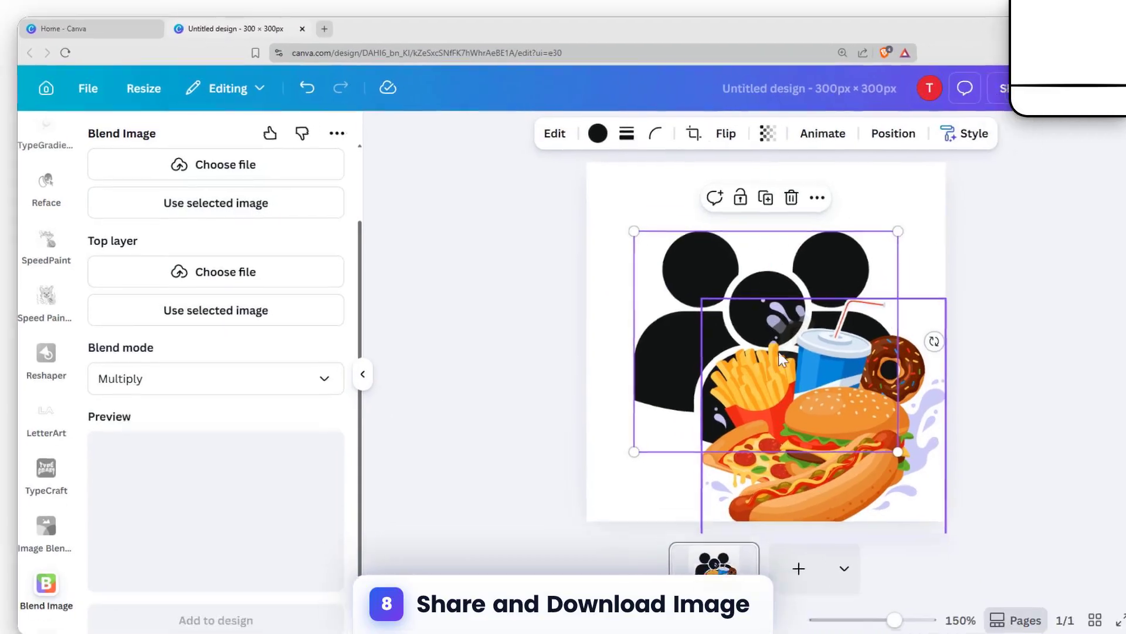
{"action": "left_click_drag", "start_coordinate": [845, 359], "coordinate": [802, 300]}
Step: Add a second page, move the fast-food illustration onto it, and centre the people graphic on page 1
{"action": "left_click", "coordinate": [756, 542]}
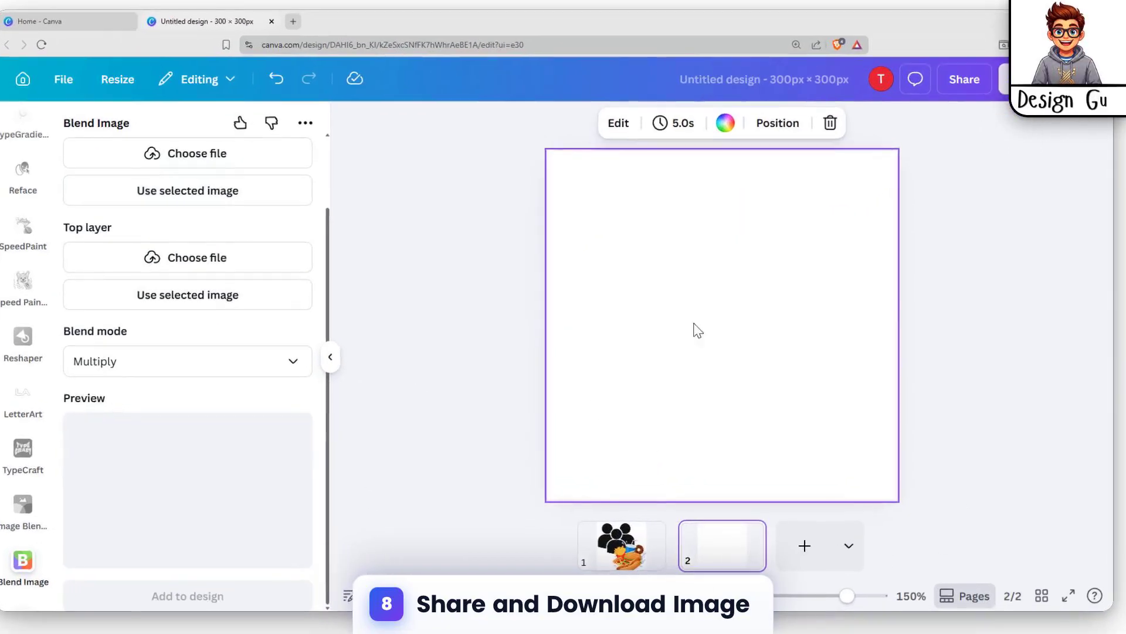
{"action": "left_click", "coordinate": [640, 541]}
{"action": "left_click", "coordinate": [727, 434]}
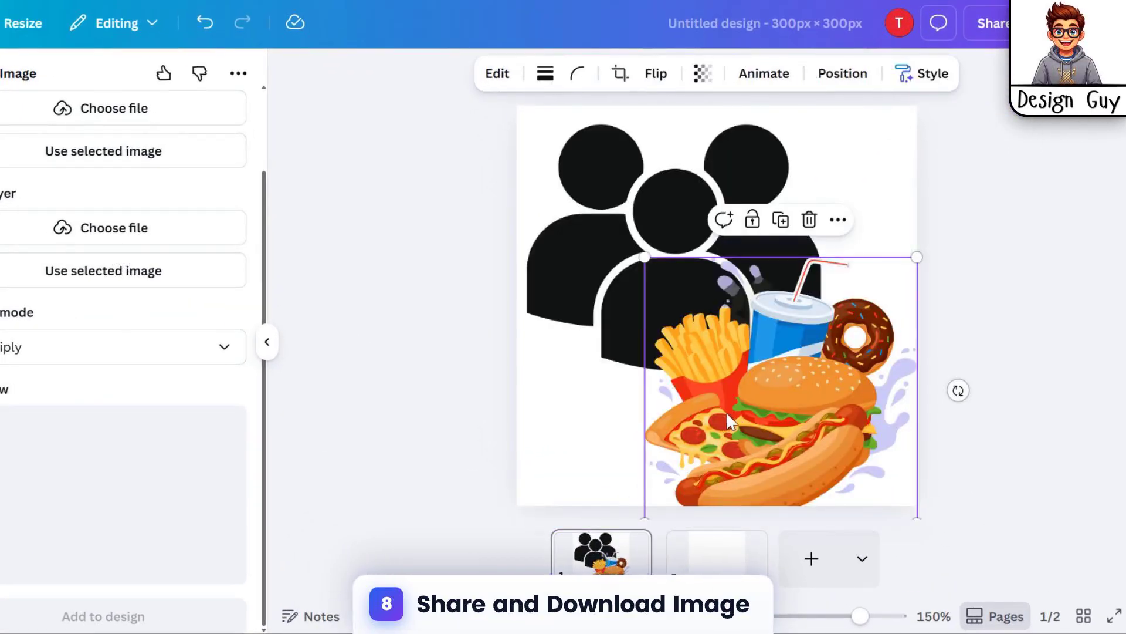
{"action": "key", "text": "ctrl+x"}
{"action": "left_click", "coordinate": [720, 545]}
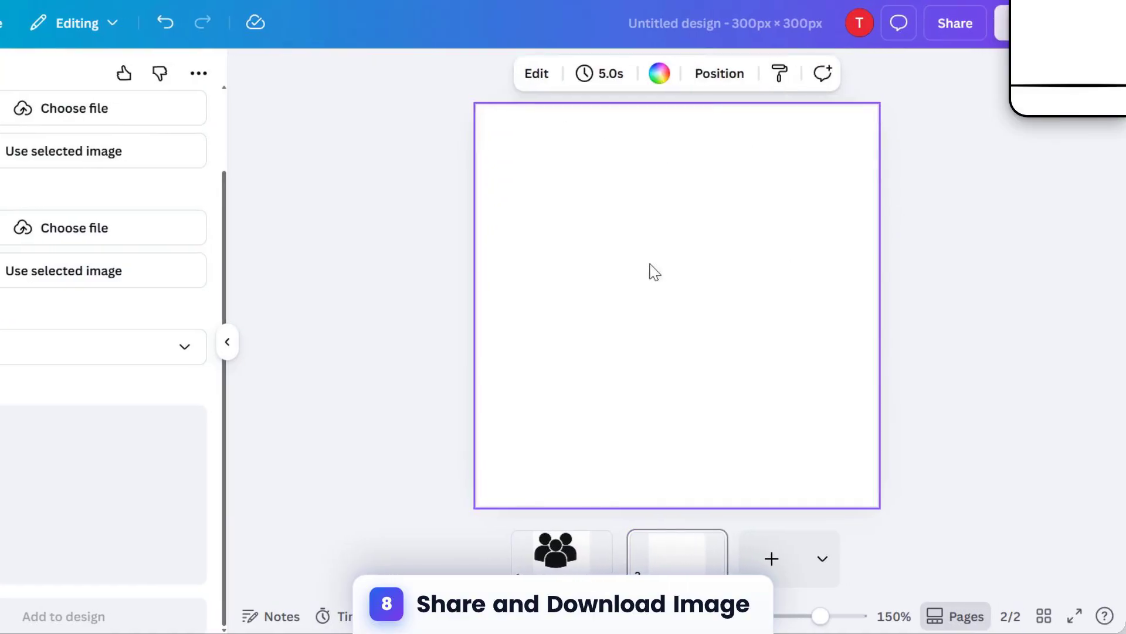
{"action": "key", "text": "ctrl+v"}
{"action": "left_click_drag", "start_coordinate": [718, 317], "coordinate": [691, 339]}
{"action": "left_click", "coordinate": [558, 549]}
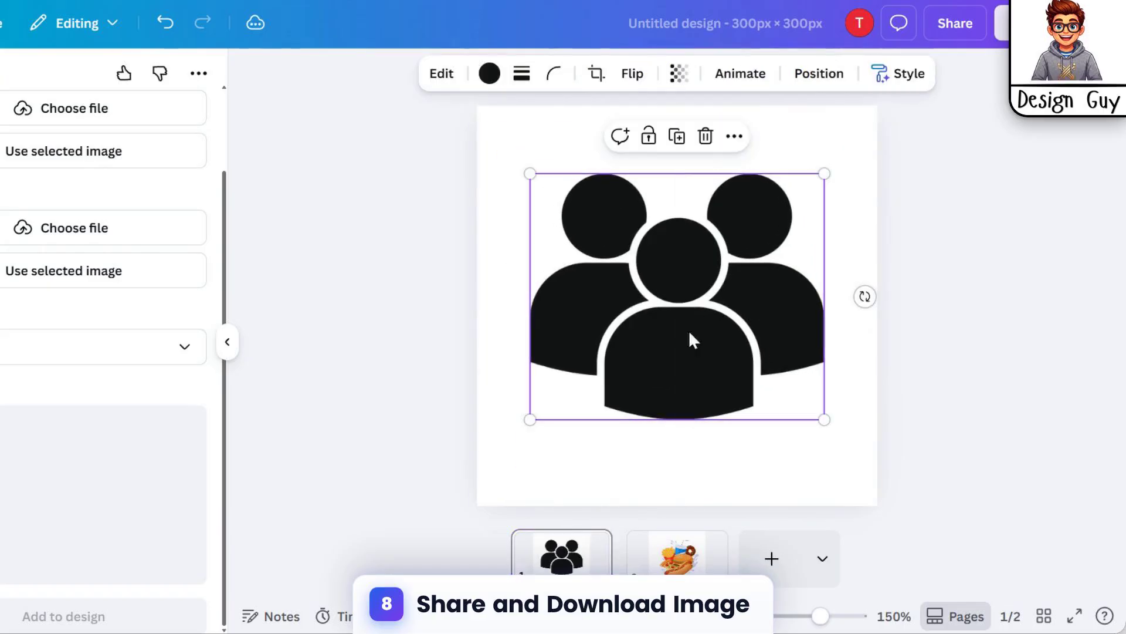
Step: Download only page 1 as a PNG at size 2.625
{"action": "left_click", "coordinate": [678, 552]}
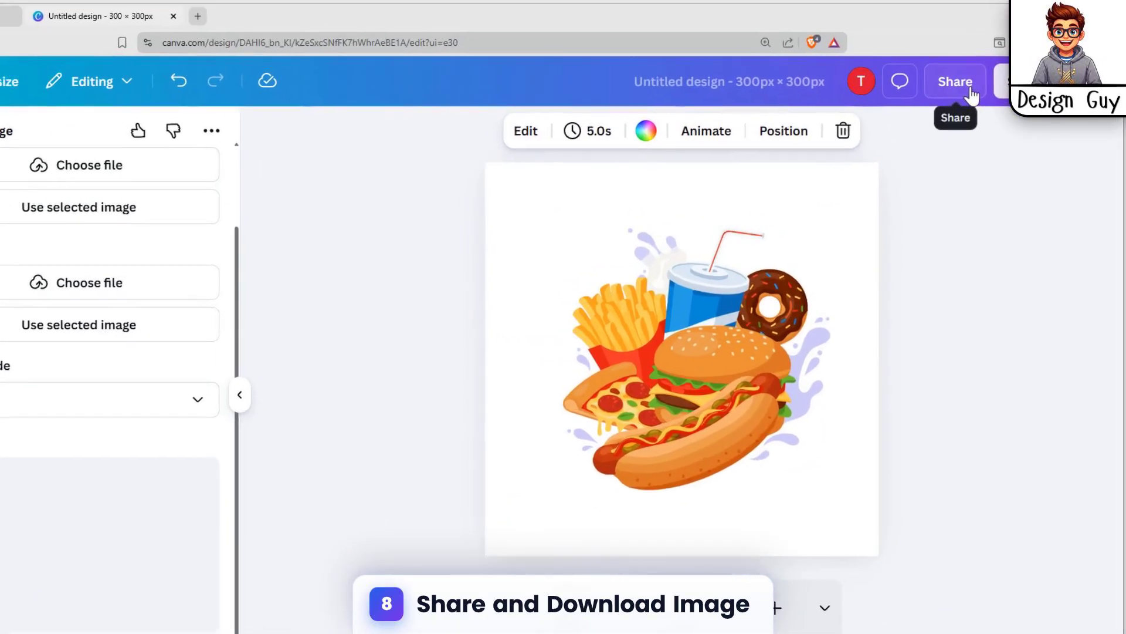
{"action": "left_click", "coordinate": [960, 109]}
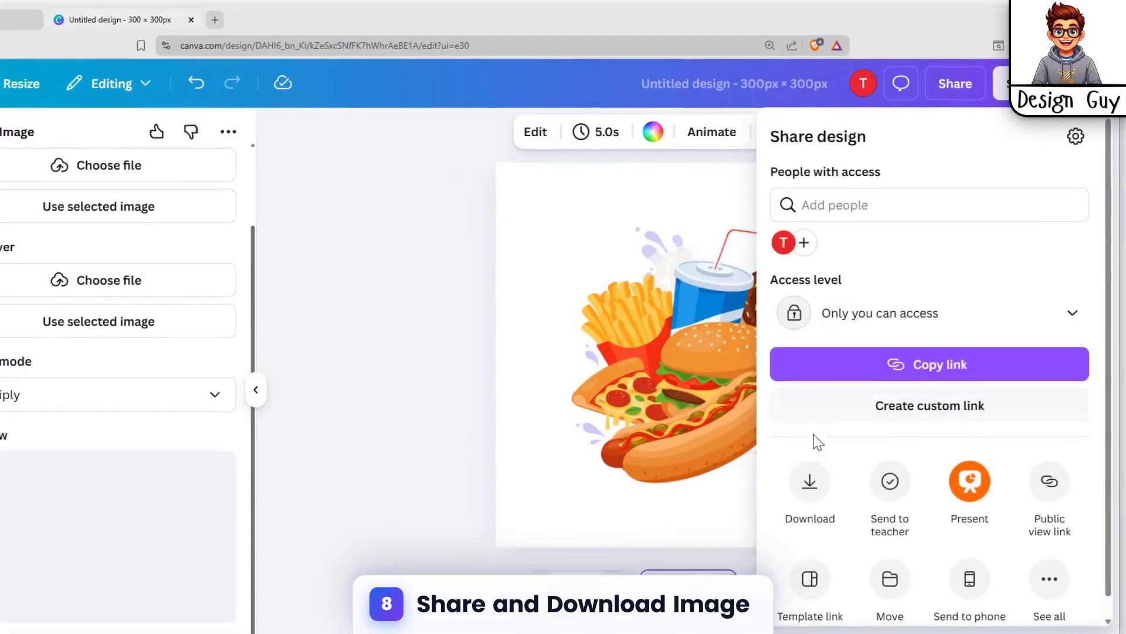
{"action": "left_click", "coordinate": [810, 481]}
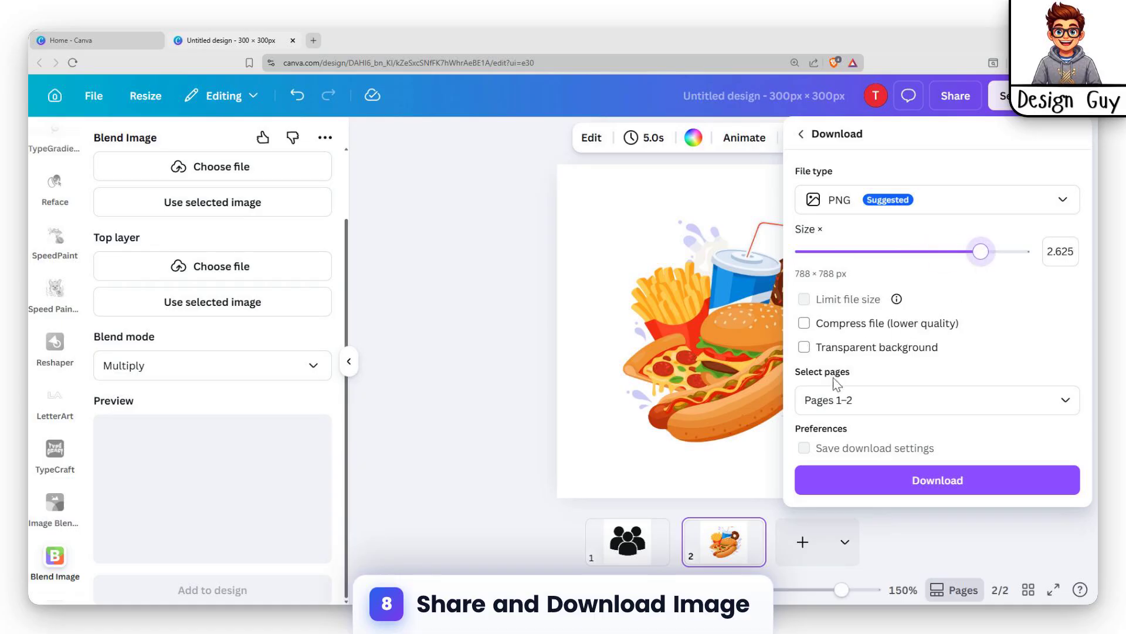
{"action": "left_click", "coordinate": [891, 399]}
{"action": "left_click", "coordinate": [816, 270]}
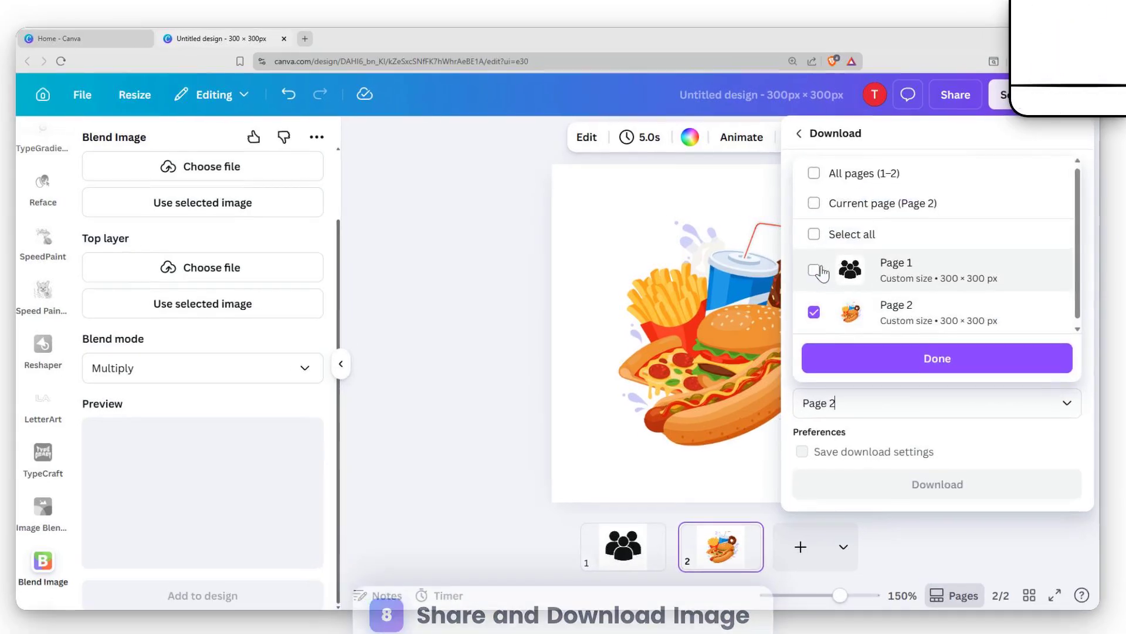
{"action": "left_click", "coordinate": [815, 233]}
{"action": "left_click", "coordinate": [816, 233]}
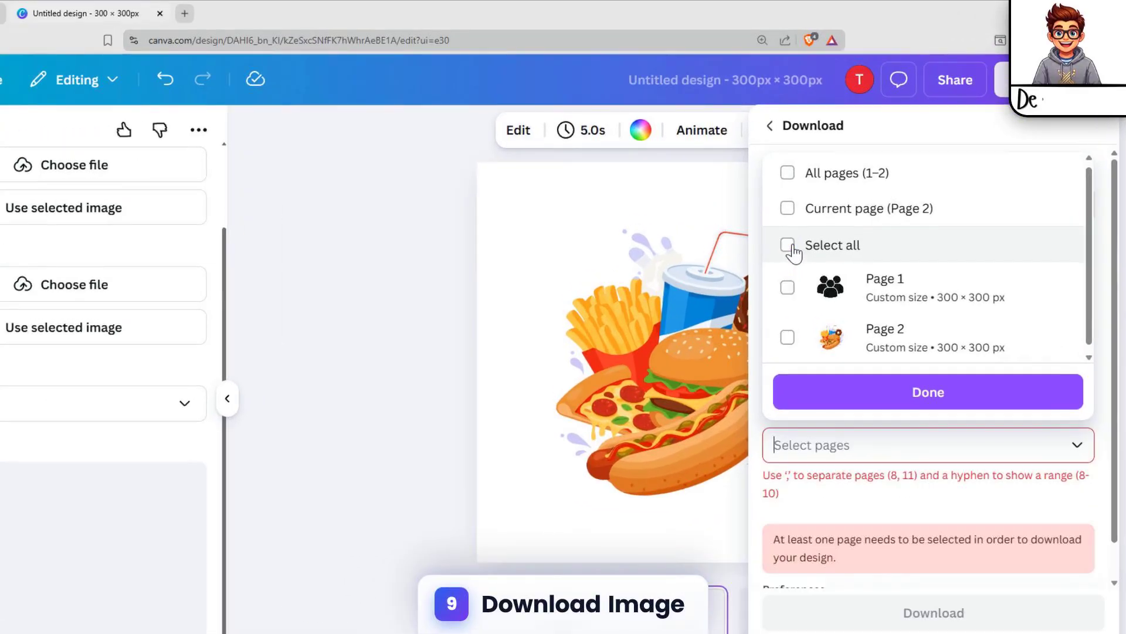
{"action": "left_click", "coordinate": [788, 287]}
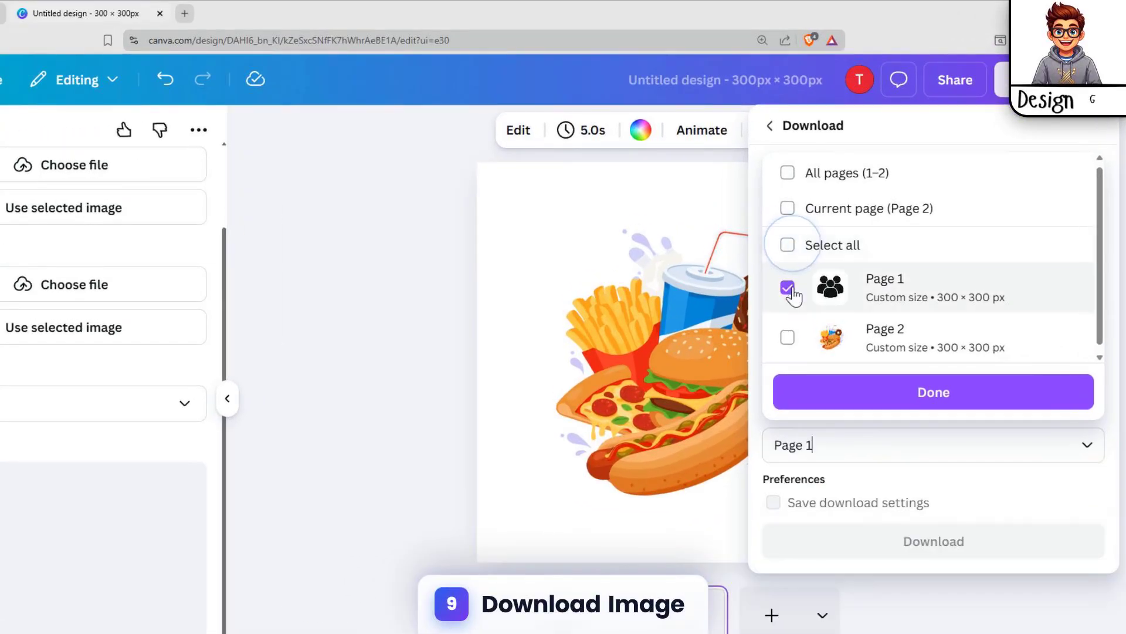
{"action": "left_click", "coordinate": [915, 396]}
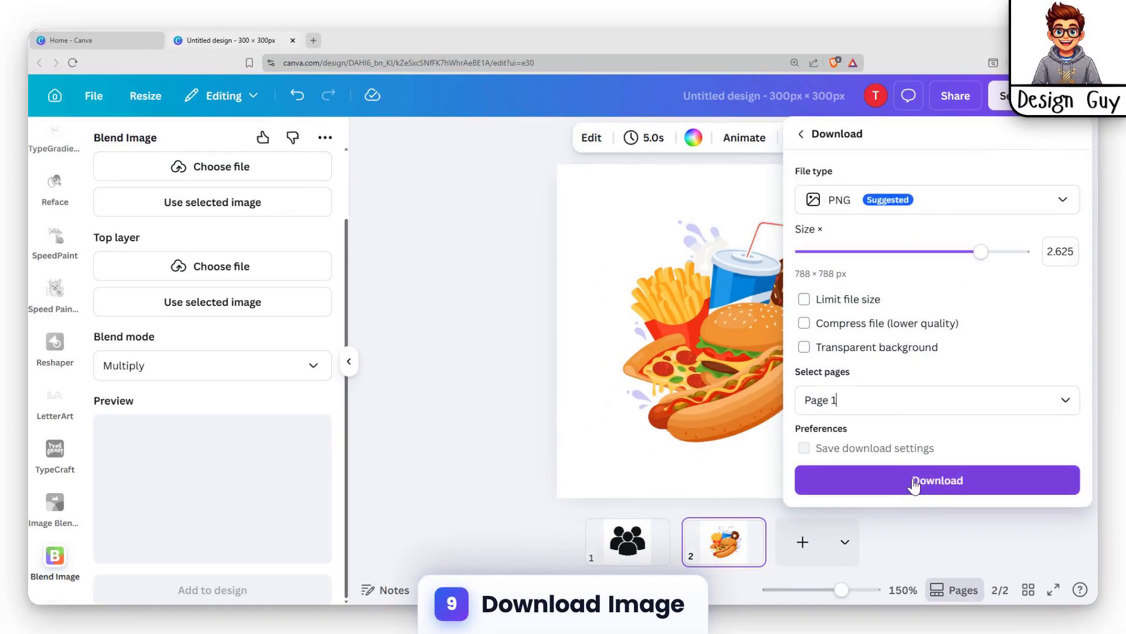
{"action": "left_click", "coordinate": [911, 484]}
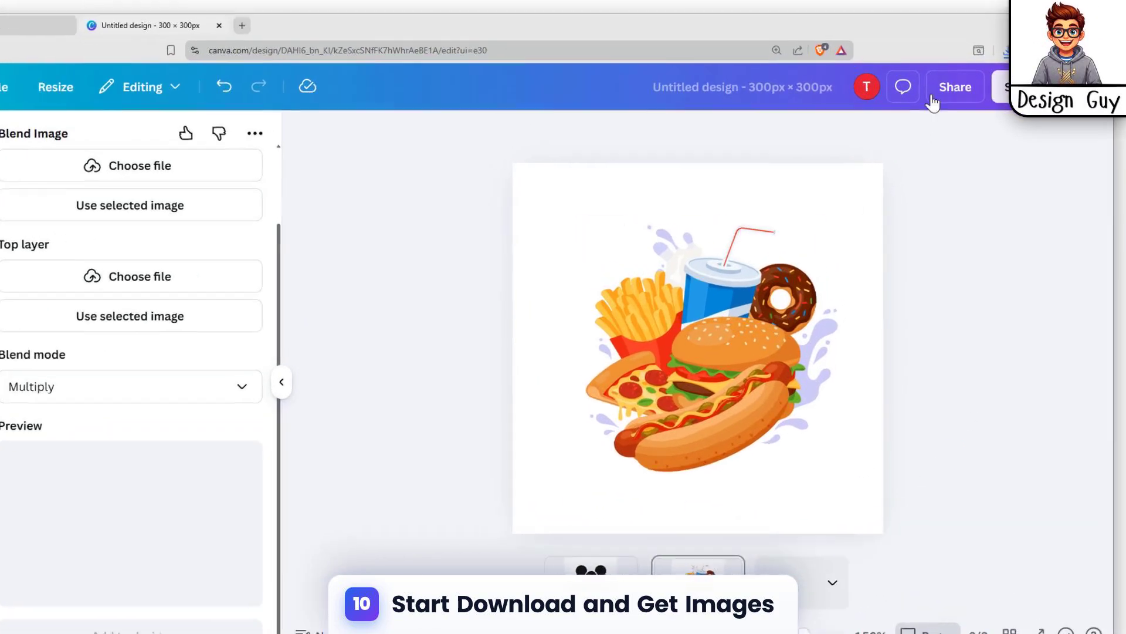
Step: Download only page 2 as a PNG at size 3.125 with a transparent background
{"action": "left_click", "coordinate": [956, 96]}
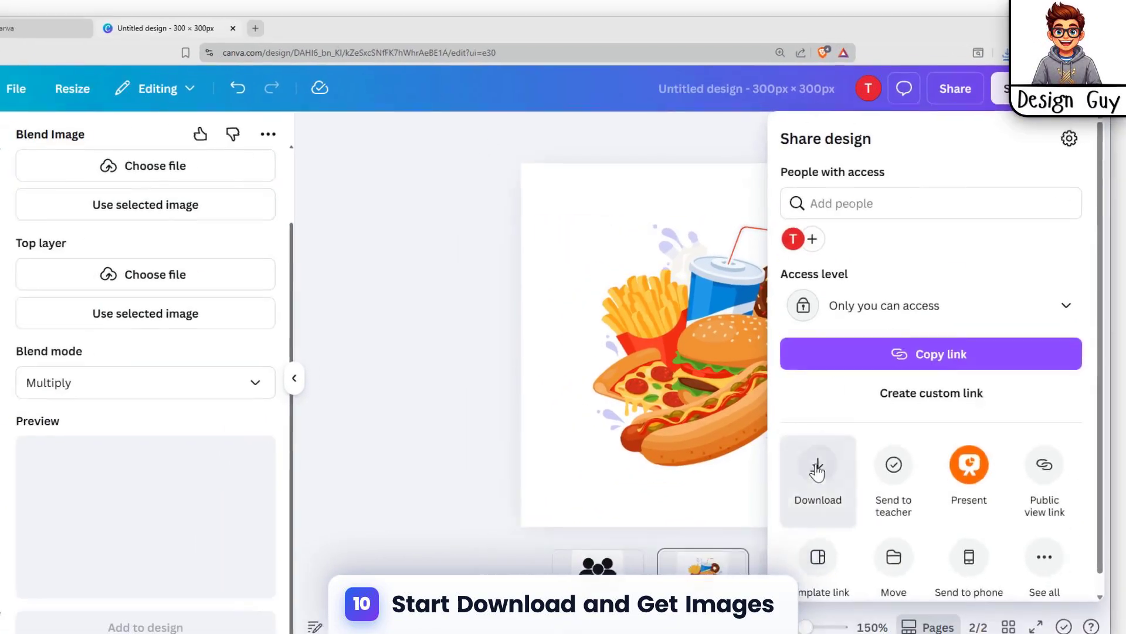
{"action": "left_click", "coordinate": [833, 430]}
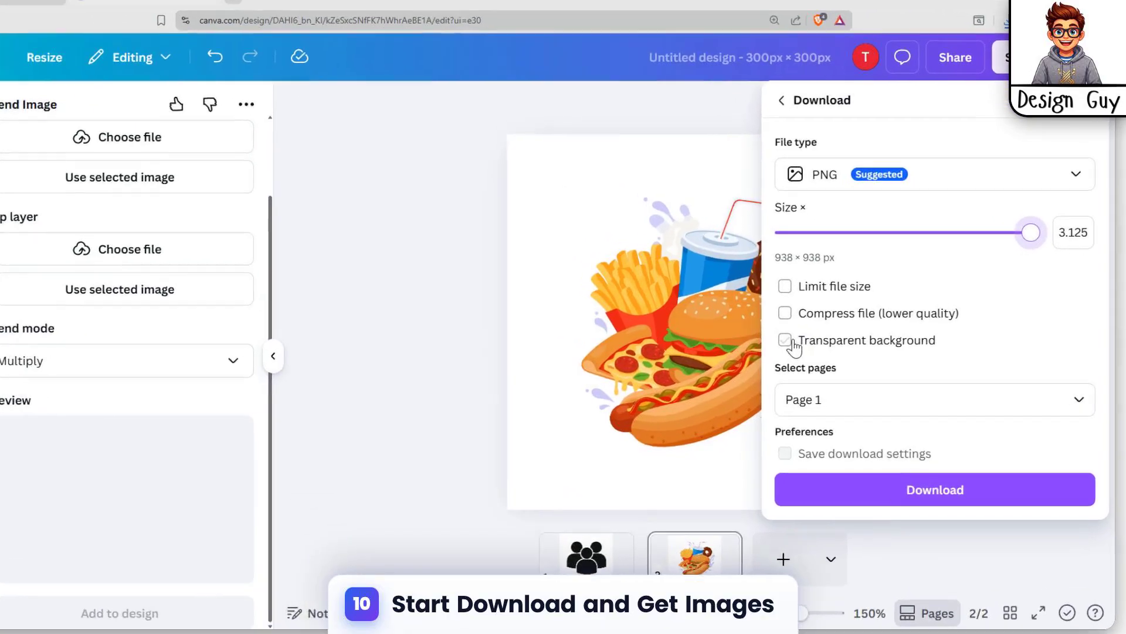
{"action": "left_click", "coordinate": [815, 349]}
{"action": "left_click", "coordinate": [958, 400]}
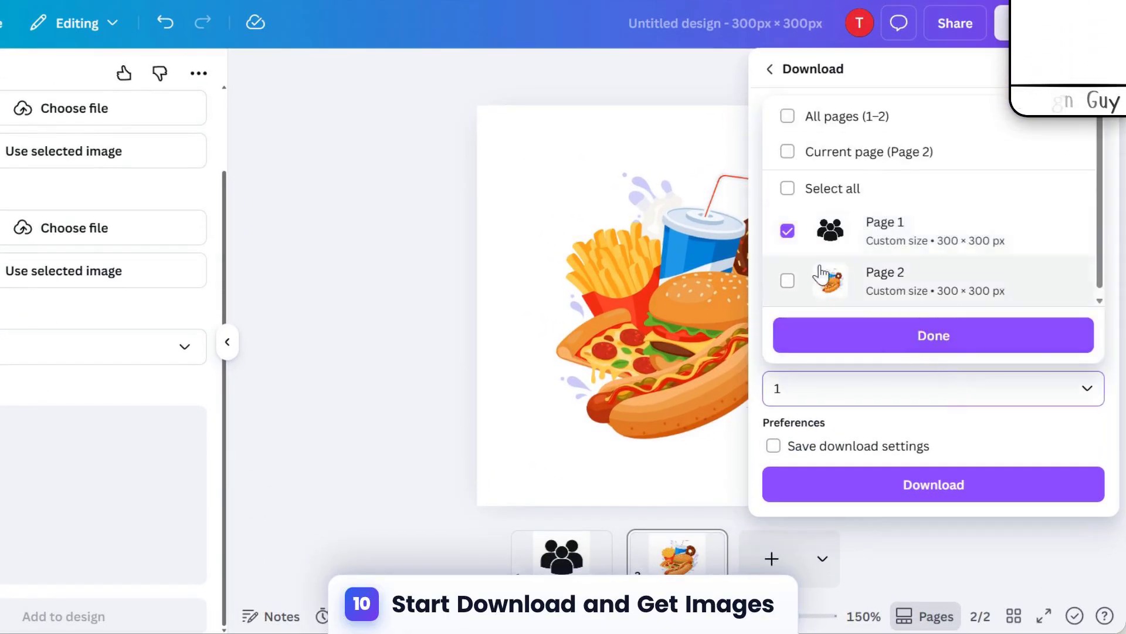
{"action": "left_click", "coordinate": [787, 235]}
{"action": "left_click", "coordinate": [787, 285]}
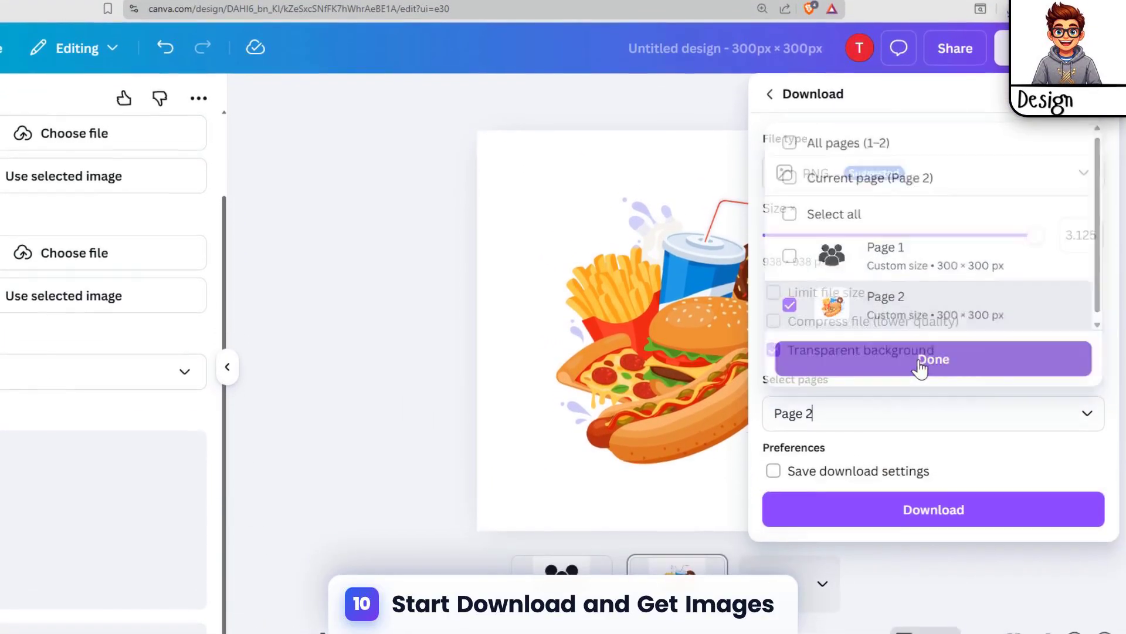
{"action": "left_click", "coordinate": [920, 377]}
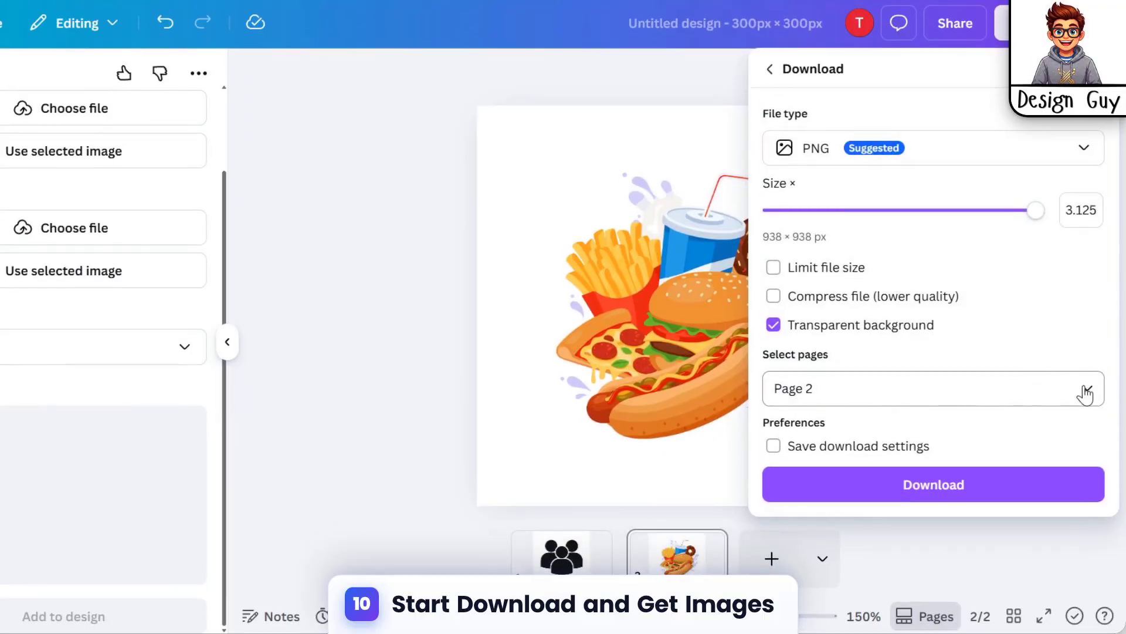
{"action": "left_click", "coordinate": [1086, 392]}
{"action": "left_click", "coordinate": [950, 334]}
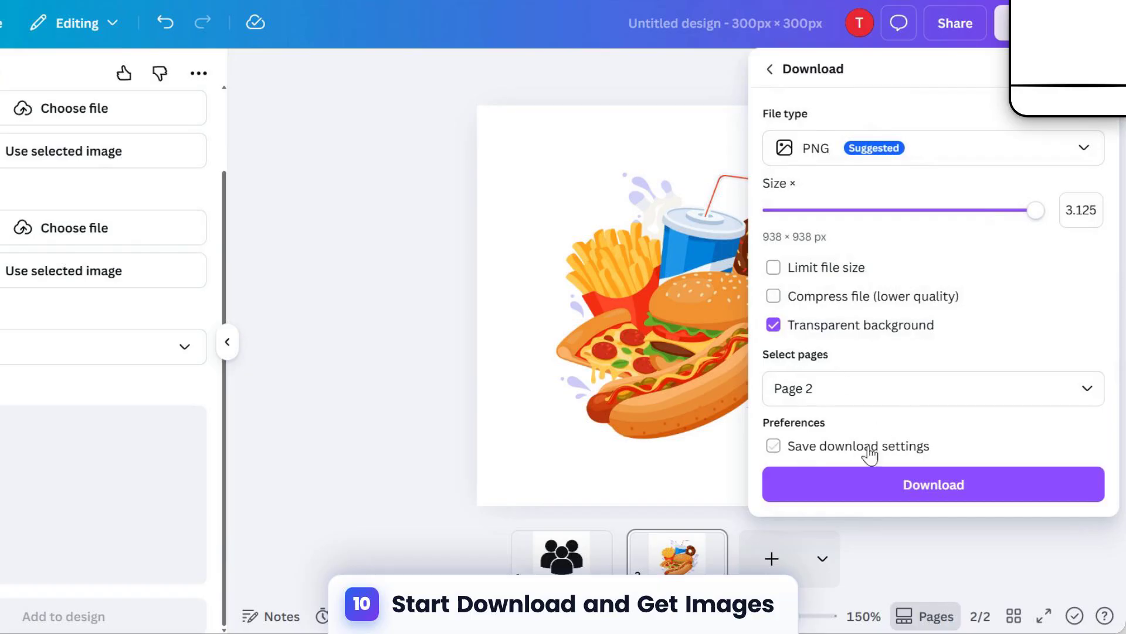
{"action": "left_click", "coordinate": [920, 480]}
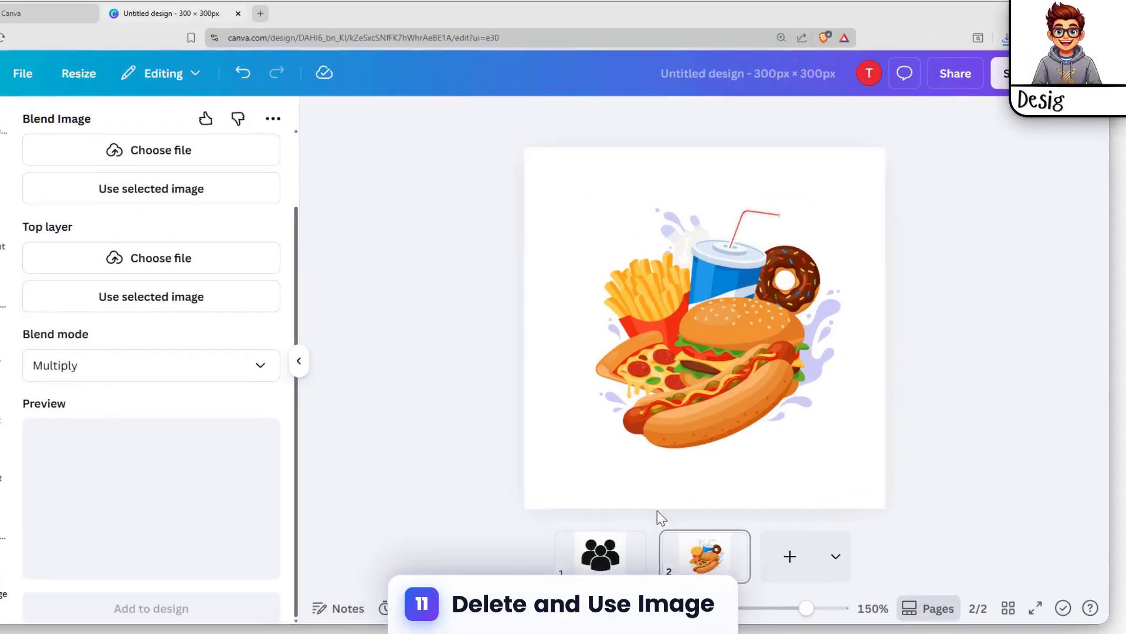
Step: Delete the fast-food illustration from page 2 and the people graphic from page 1
{"action": "left_click", "coordinate": [691, 354]}
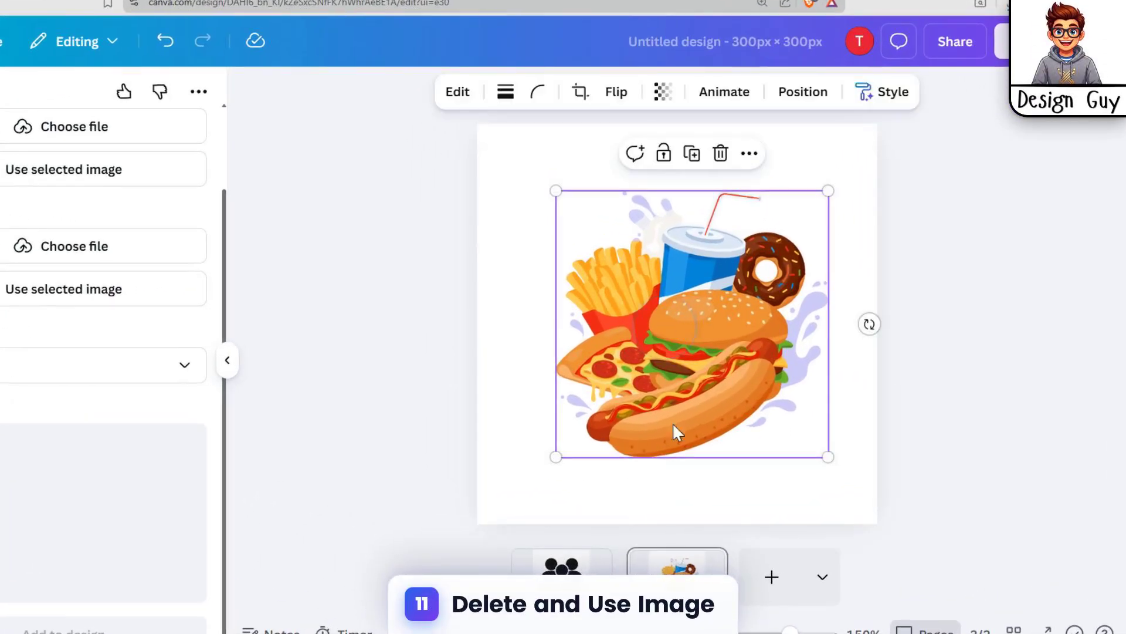
{"action": "key", "text": "Delete"}
{"action": "left_click", "coordinate": [603, 549]}
{"action": "left_click", "coordinate": [686, 267]}
{"action": "key", "text": "Delete"}
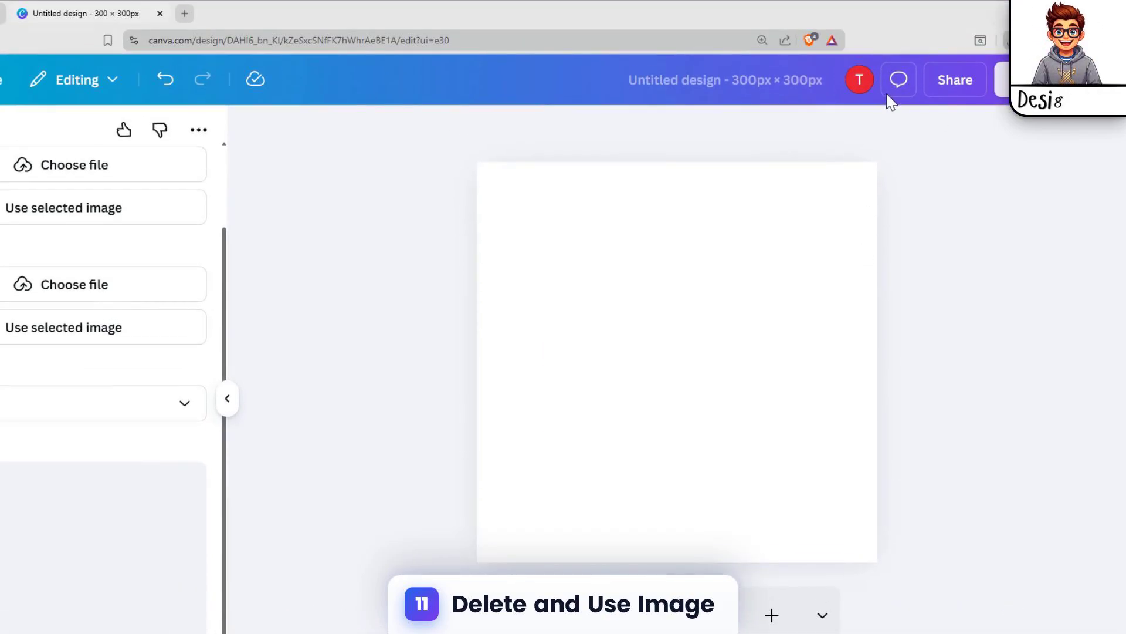
Step: Add the two downloaded PNGs to page 1 and assign the people image as the bottom layer in Blend Image
{"action": "key", "text": "ctrl+z"}
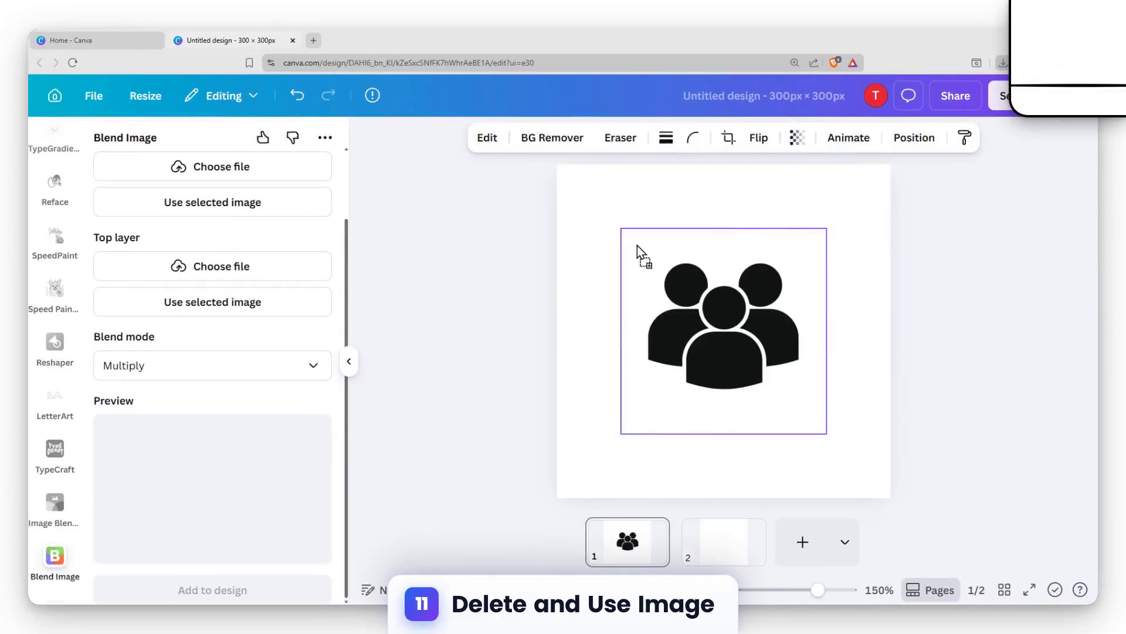
{"action": "left_click_drag", "start_coordinate": [614, 215], "coordinate": [616, 218]}
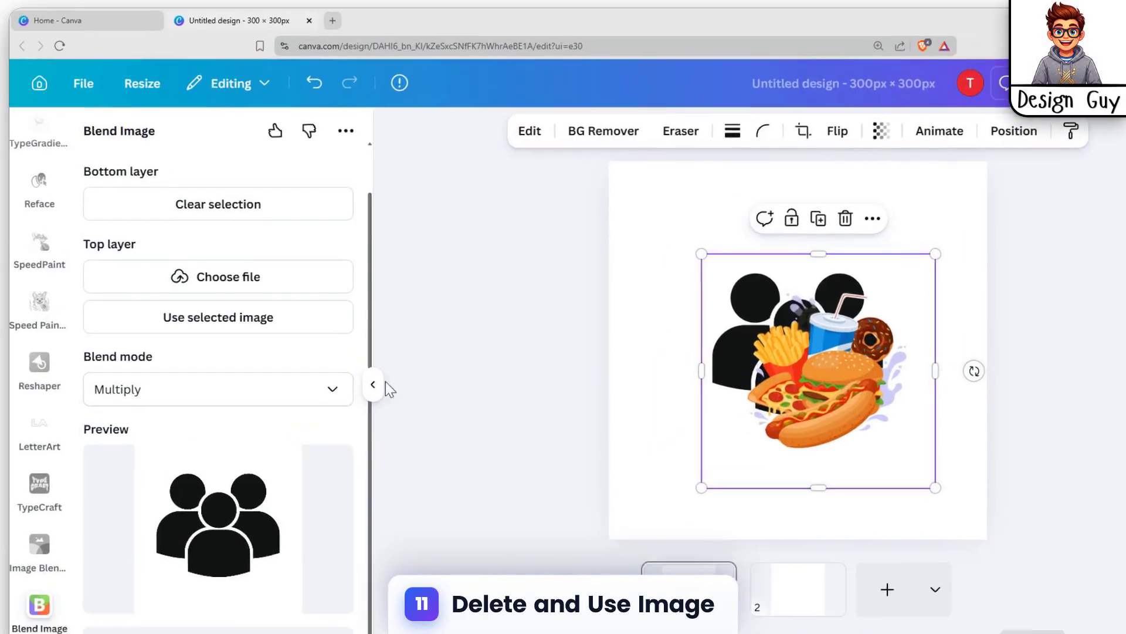
{"action": "left_click", "coordinate": [433, 282]}
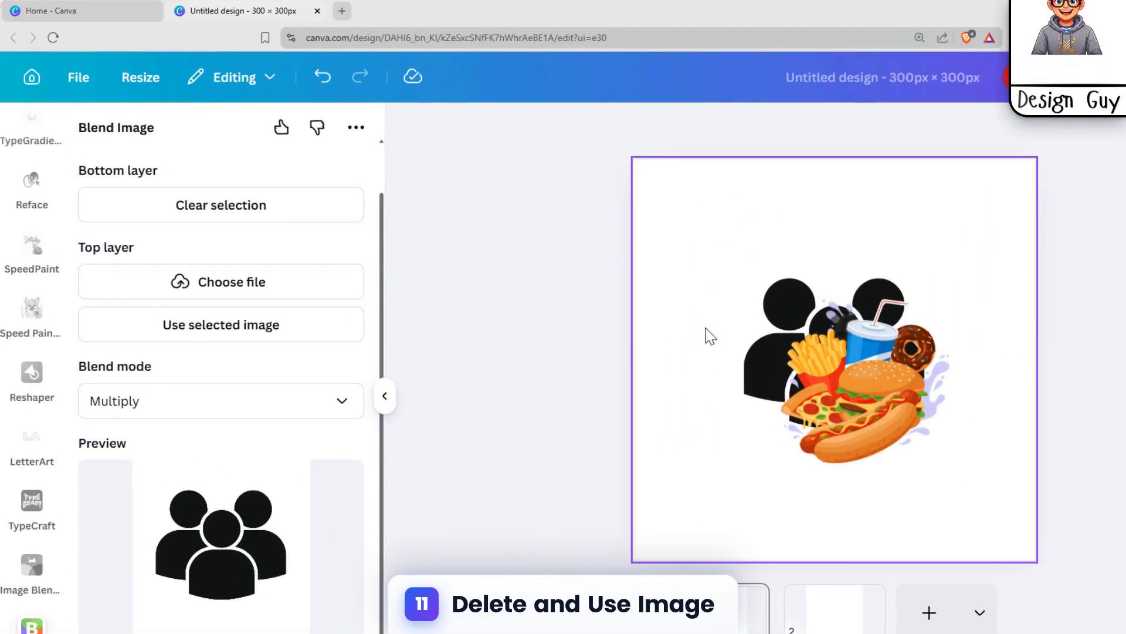
Step: Shift the fast-food image towards the page's upper left and assign it as the top layer in Blend Image
{"action": "left_click", "coordinate": [780, 328]}
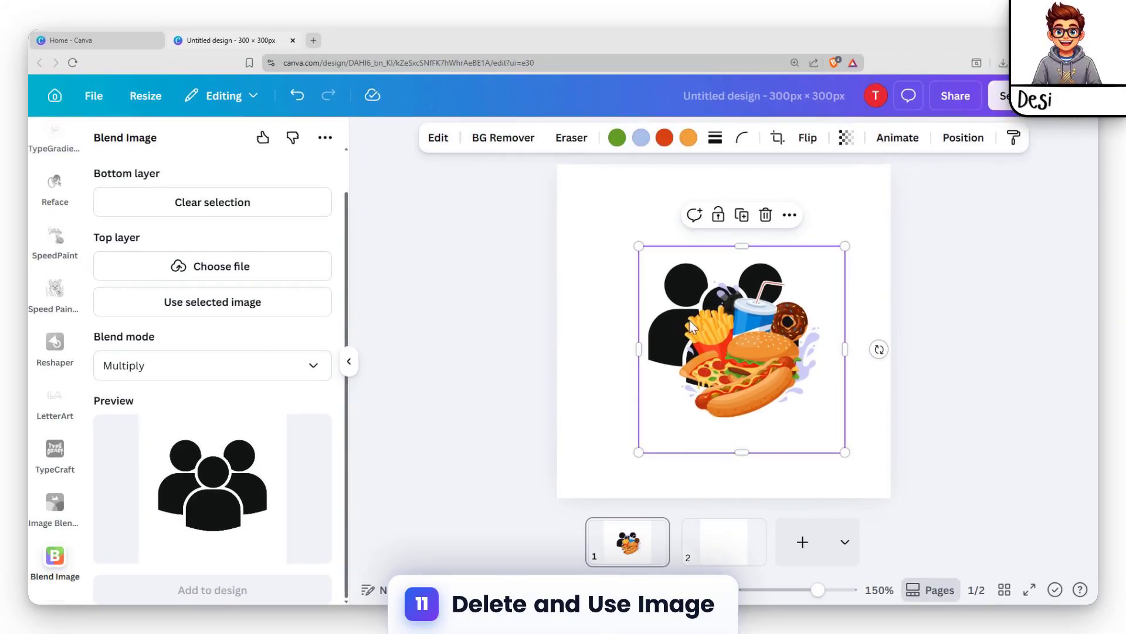
{"action": "left_click_drag", "start_coordinate": [652, 269], "coordinate": [590, 231]}
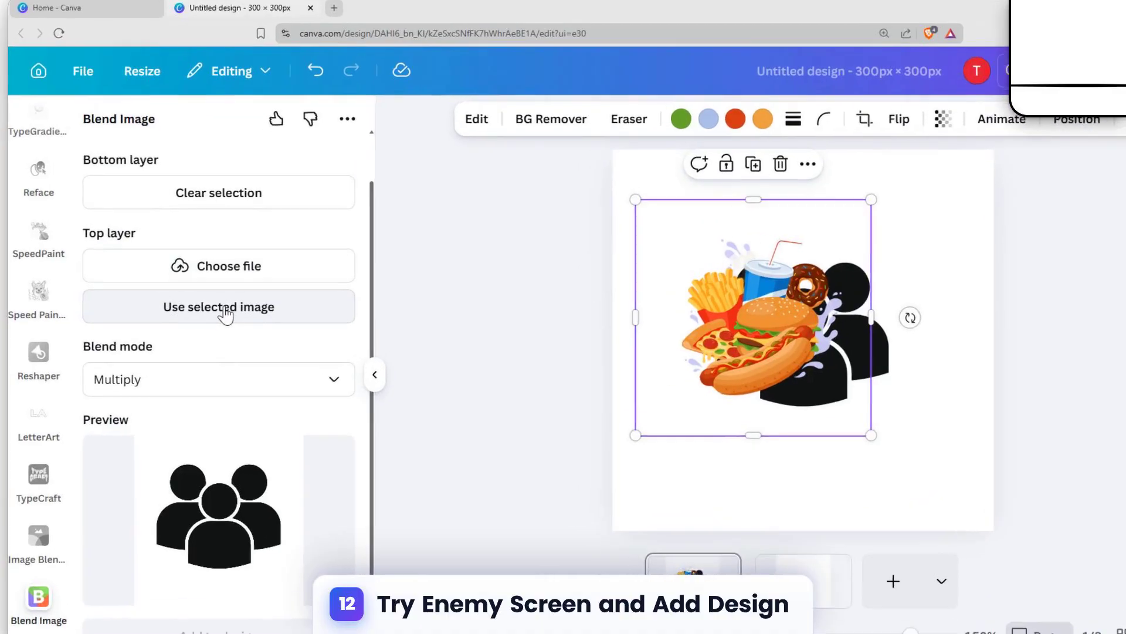
{"action": "left_click", "coordinate": [222, 305]}
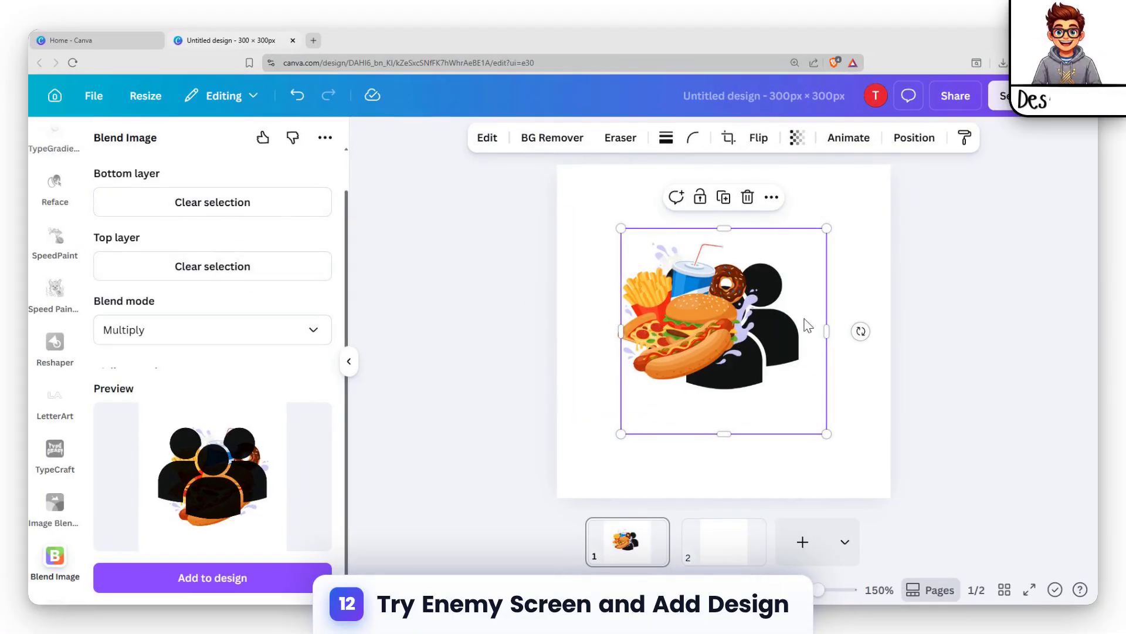
Step: Spread the people and fast-food images apart on page 1, fast food on the left and people on the right
{"action": "left_click_drag", "start_coordinate": [792, 314], "coordinate": [852, 336]}
{"action": "left_click_drag", "start_coordinate": [655, 328], "coordinate": [604, 317]}
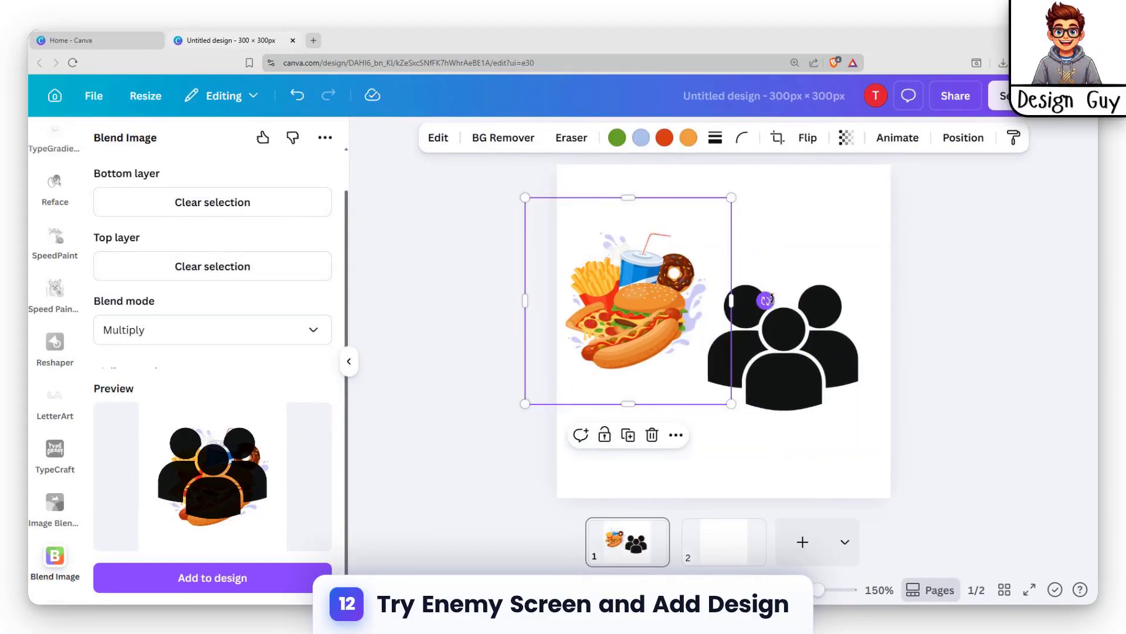
{"action": "left_click_drag", "start_coordinate": [817, 314], "coordinate": [783, 312]}
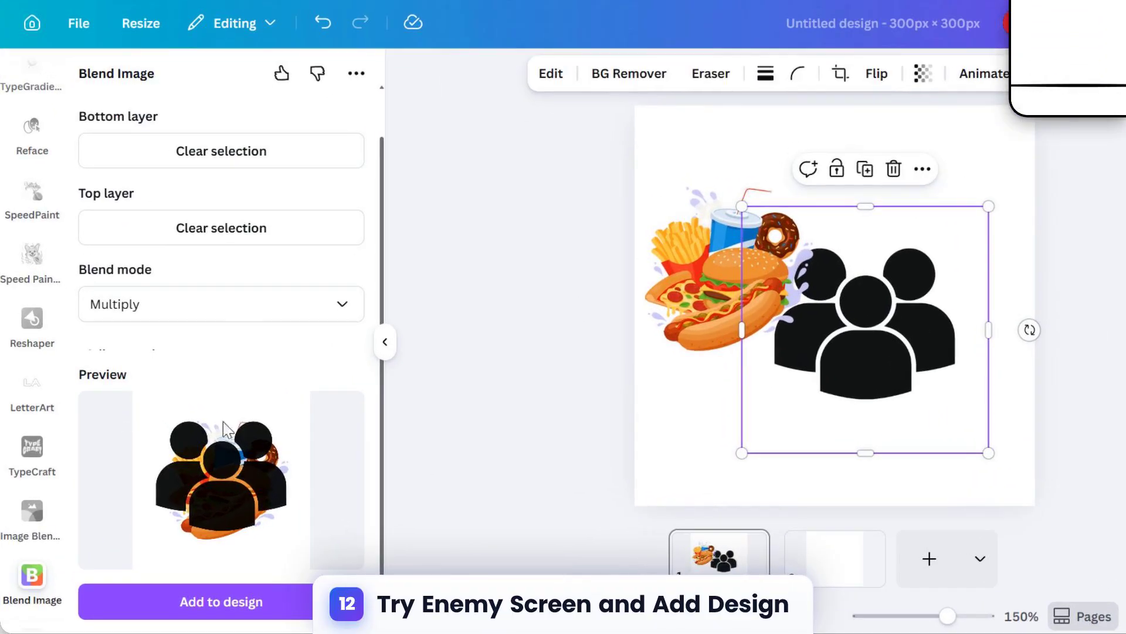
Step: Try the Overlay blend mode on the two layers
{"action": "left_click", "coordinate": [243, 314]}
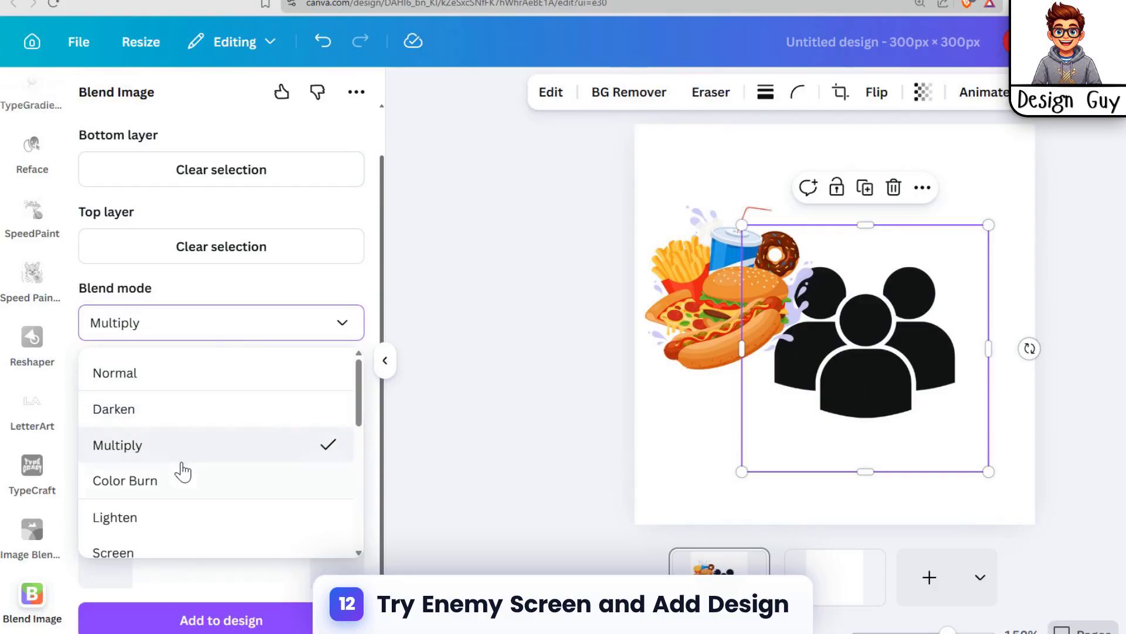
{"action": "scroll", "coordinate": [181, 469], "scroll_direction": "down", "scroll_amount": 5}
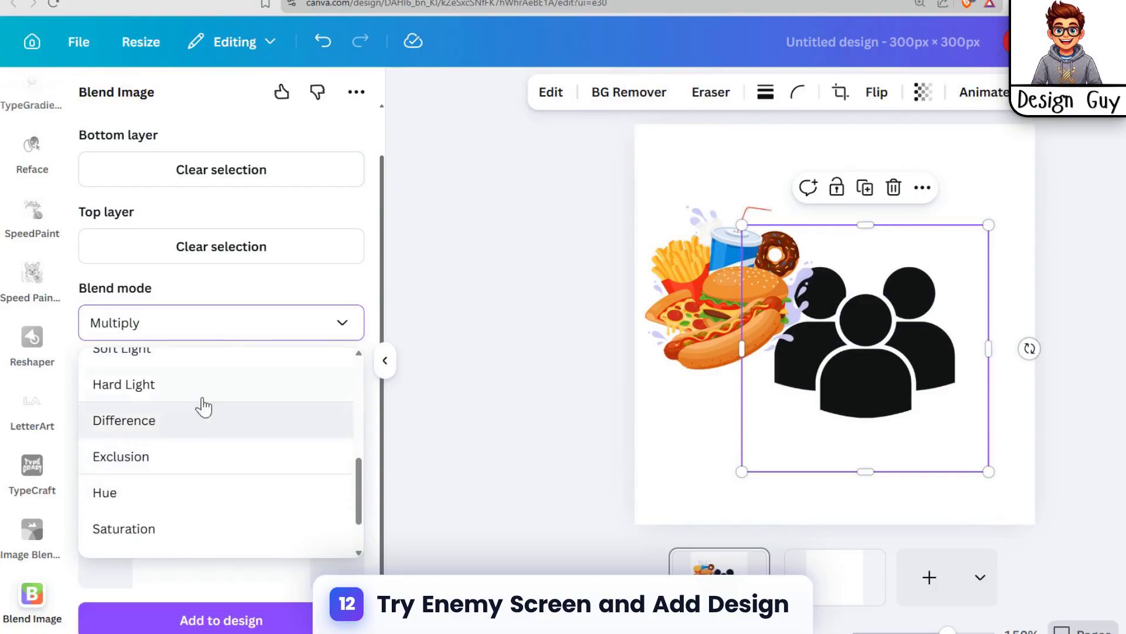
{"action": "scroll", "coordinate": [206, 423], "scroll_direction": "up", "scroll_amount": 3}
{"action": "left_click", "coordinate": [211, 469]}
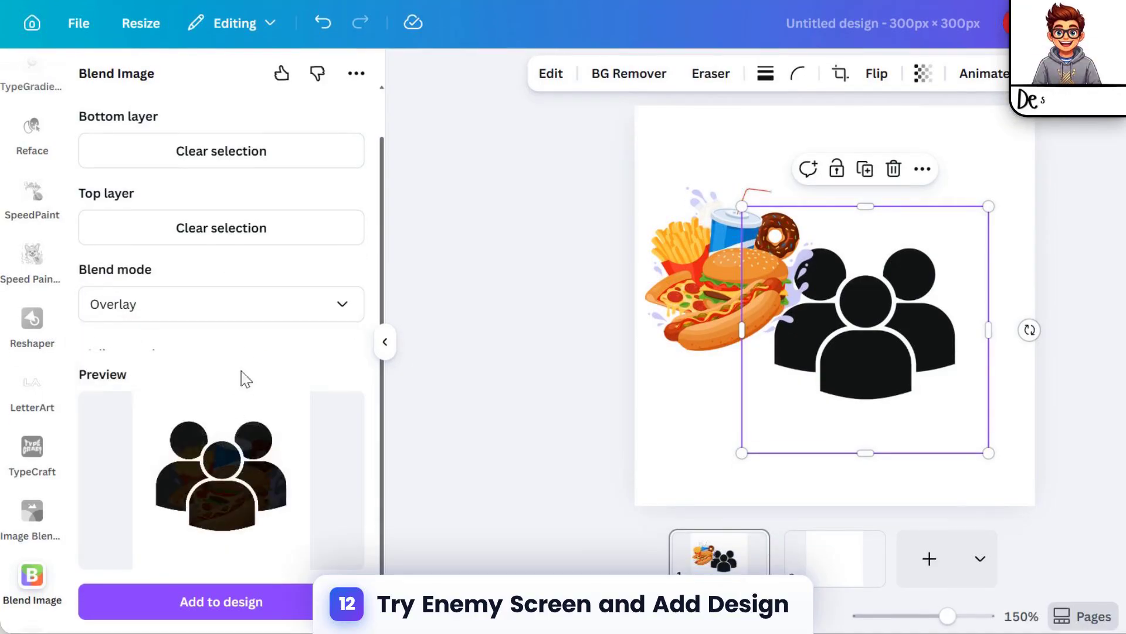
Step: Set the blend mode to Screen
{"action": "left_click", "coordinate": [249, 311]}
{"action": "scroll", "coordinate": [211, 411], "scroll_direction": "up", "scroll_amount": 3}
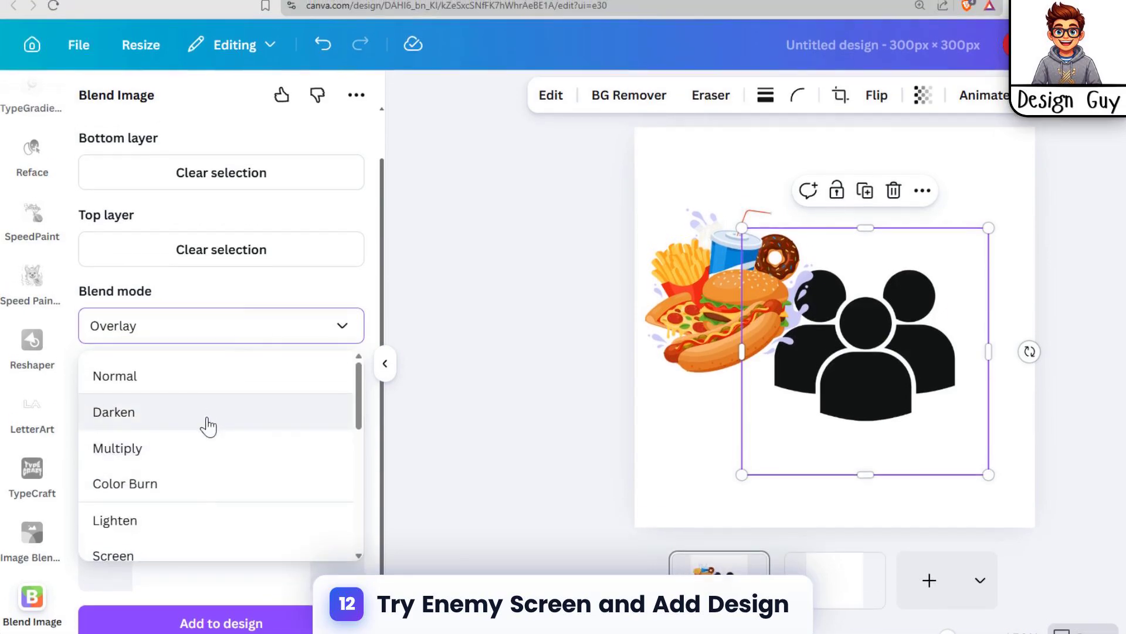
{"action": "scroll", "coordinate": [193, 469], "scroll_direction": "down", "scroll_amount": 3}
{"action": "left_click", "coordinate": [200, 401]}
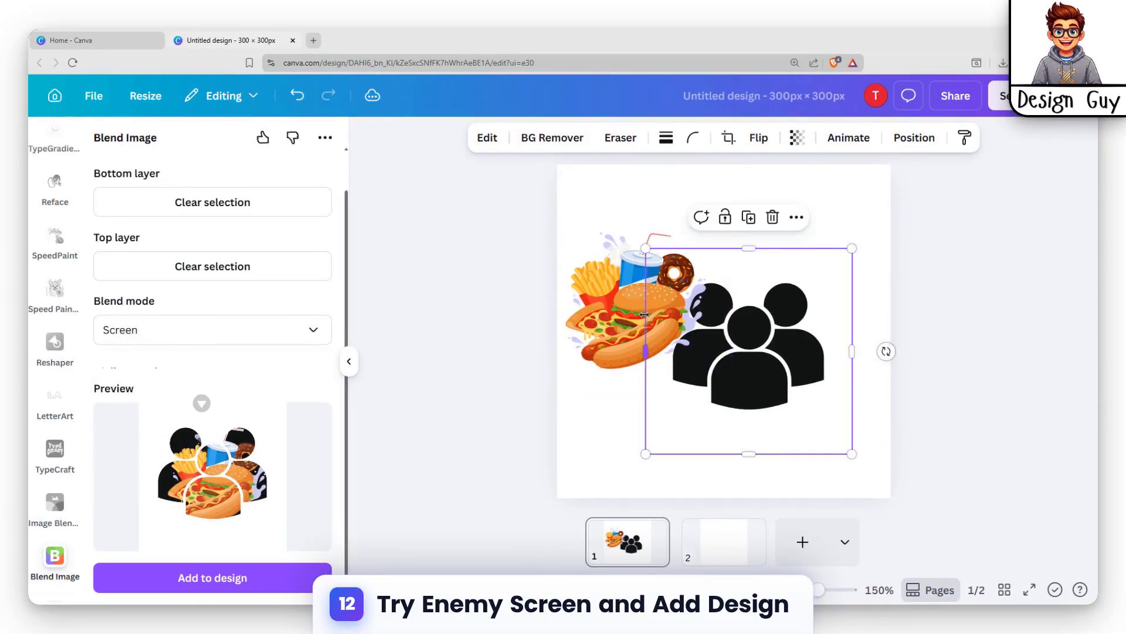
Step: Add the blended image to page 1 and move it to the page's upper-left area
{"action": "left_click_drag", "start_coordinate": [601, 269], "coordinate": [698, 291]}
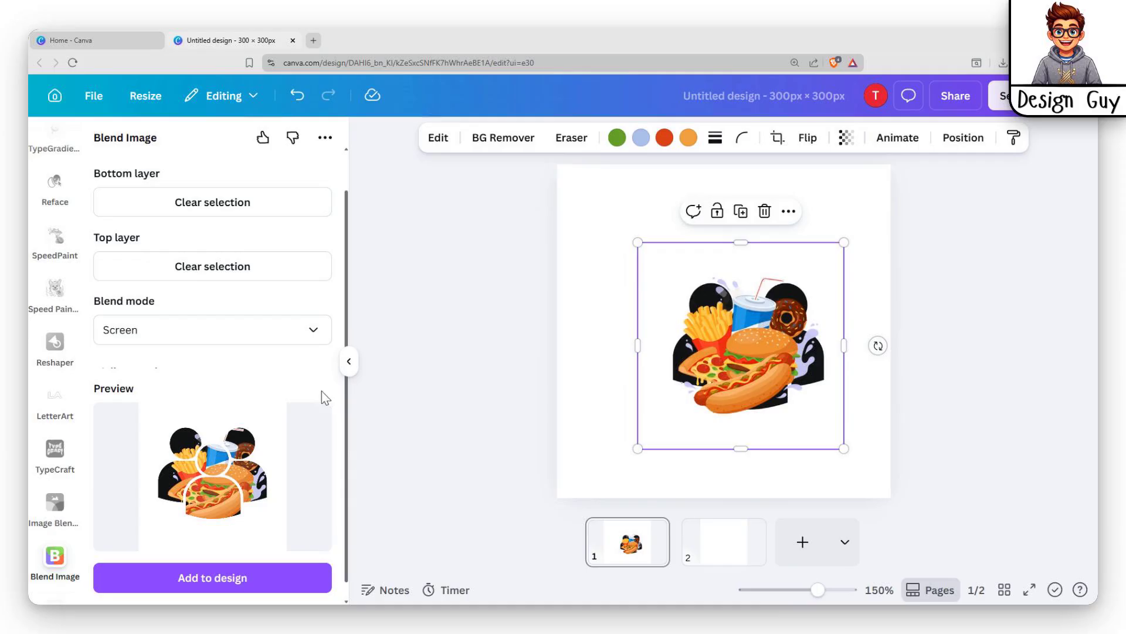
{"action": "left_click", "coordinate": [226, 578]}
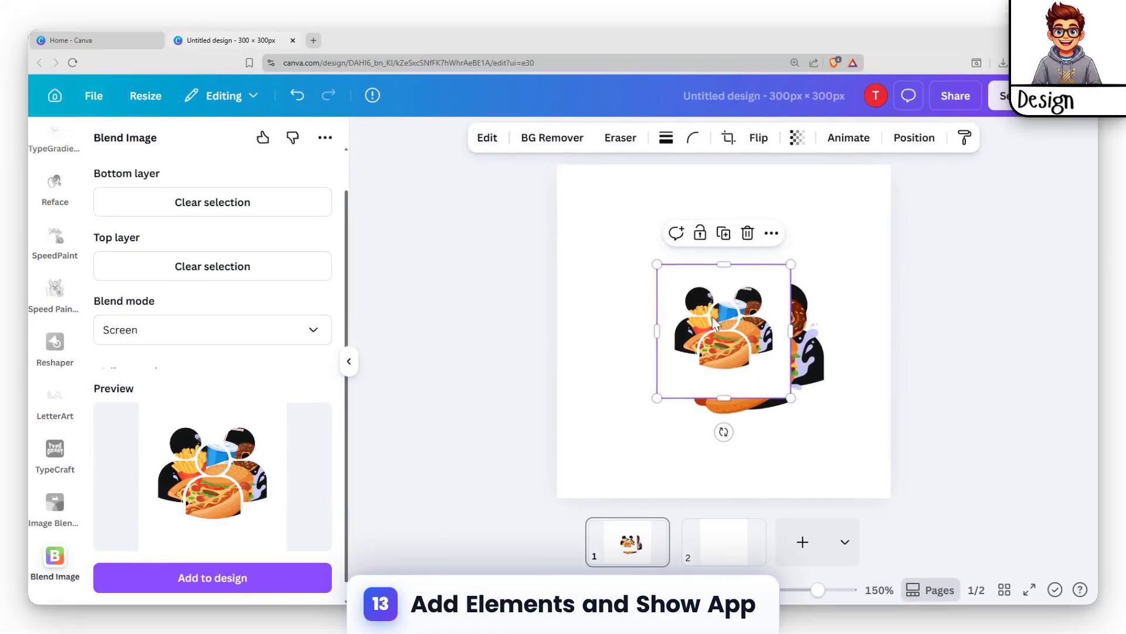
{"action": "left_click_drag", "start_coordinate": [837, 327], "coordinate": [751, 256]}
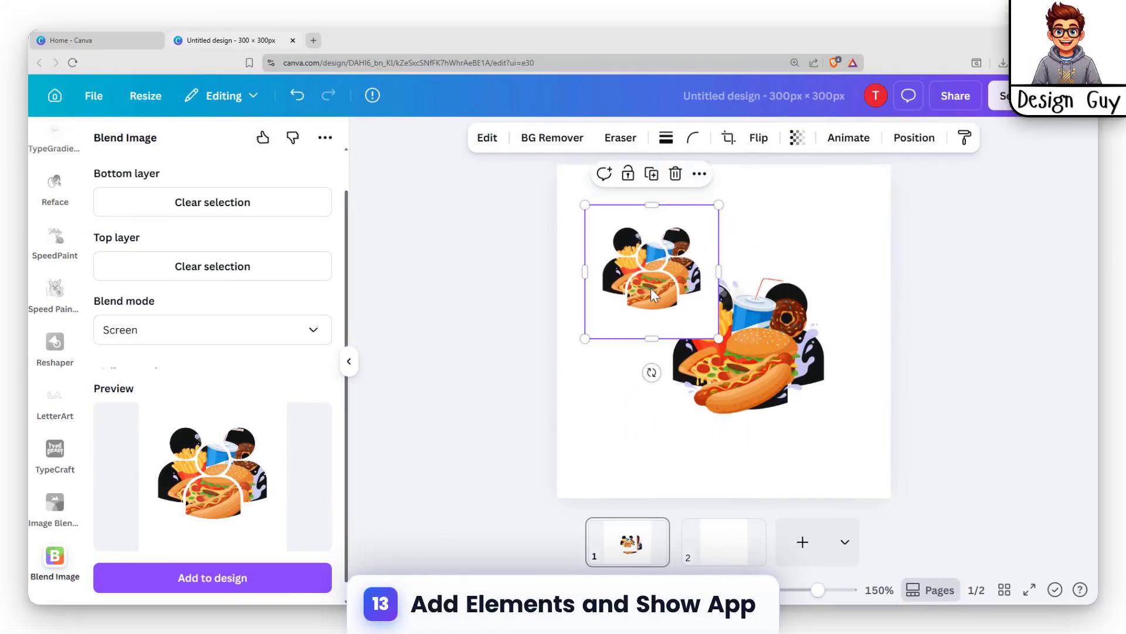
Step: Delete both source images from page 1 and enlarge the blended image to fill most of the page
{"action": "left_click", "coordinate": [893, 330]}
{"action": "key", "text": "Delete"}
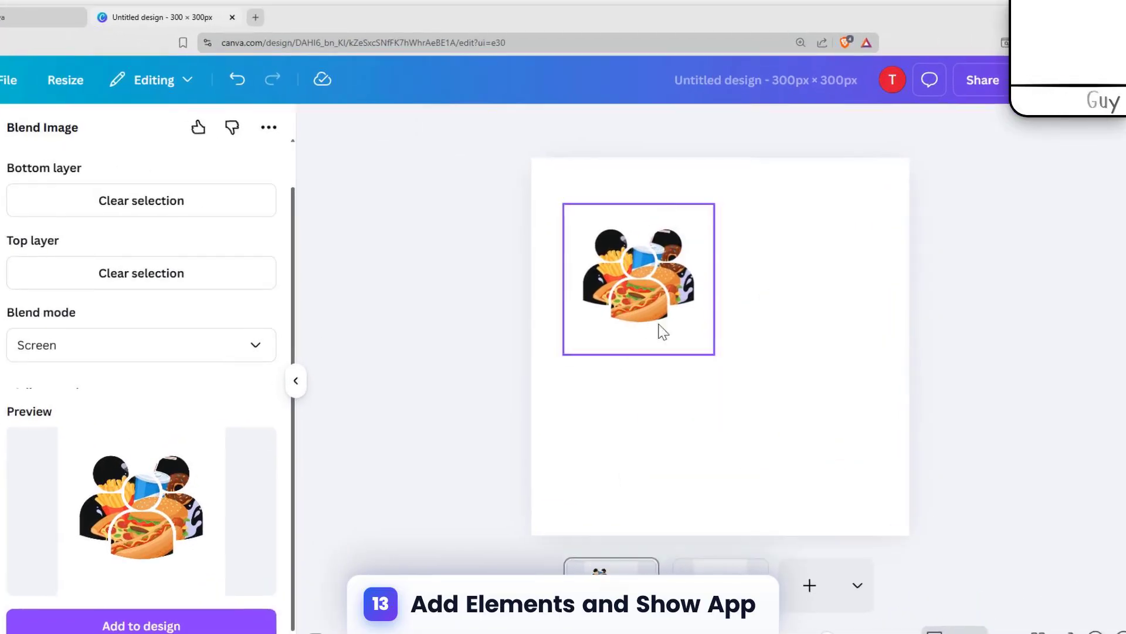
{"action": "left_click", "coordinate": [663, 297]}
{"action": "left_click_drag", "start_coordinate": [711, 361], "coordinate": [896, 554]}
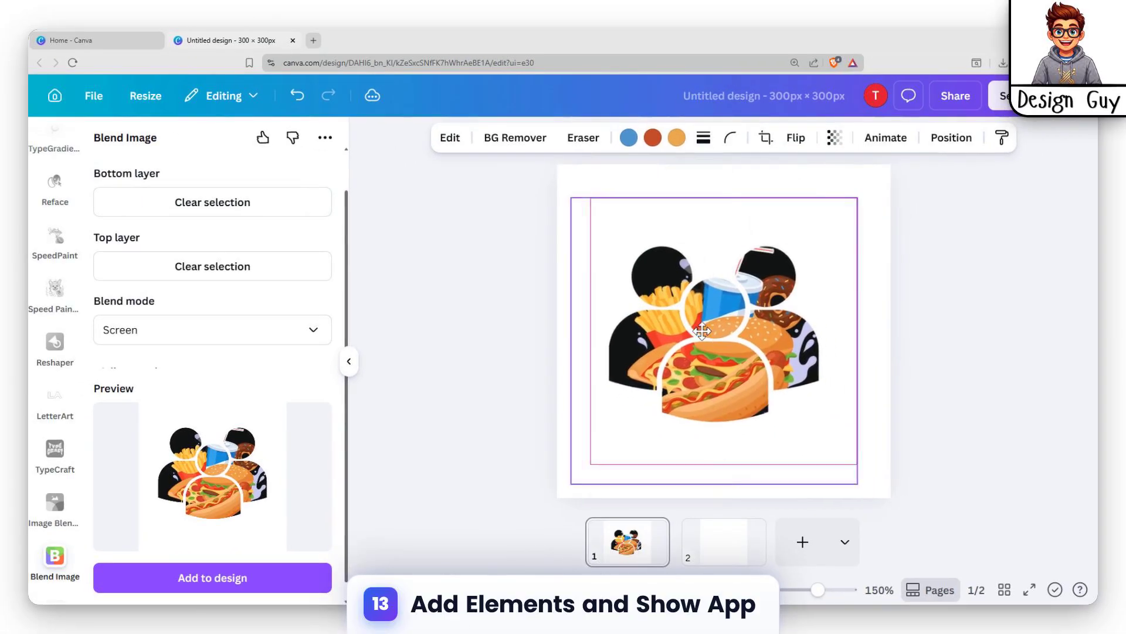
Step: Move the blended image down to the page's lower edge, enlarge it slightly from its upper-left corner and deselect it
{"action": "left_click_drag", "start_coordinate": [703, 331], "coordinate": [721, 341]}
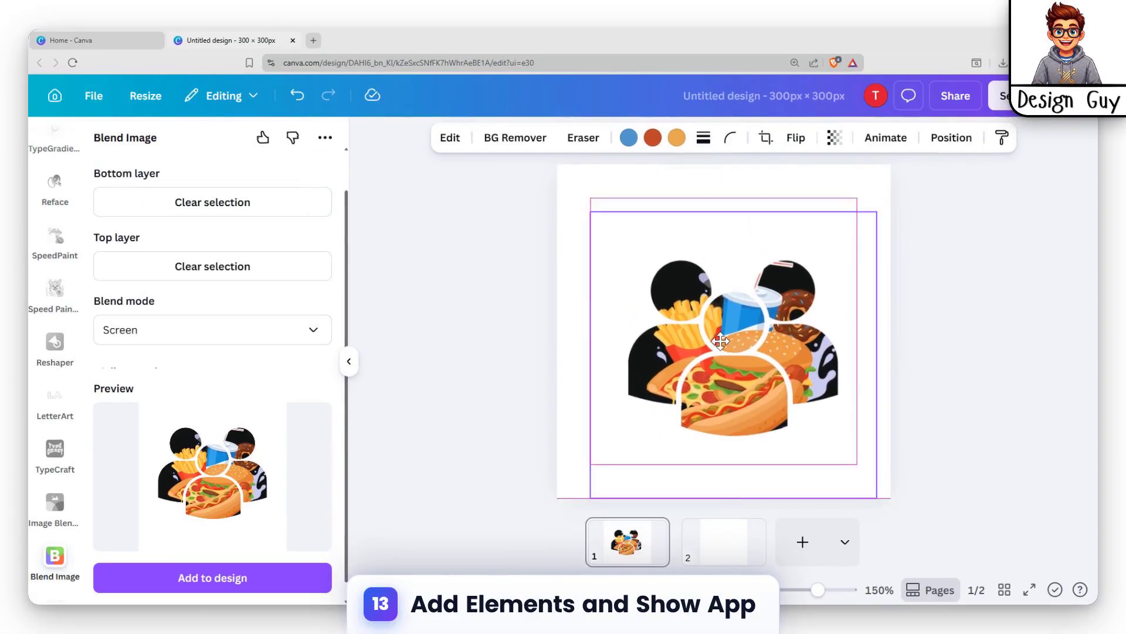
{"action": "left_click_drag", "start_coordinate": [586, 210], "coordinate": [583, 206]}
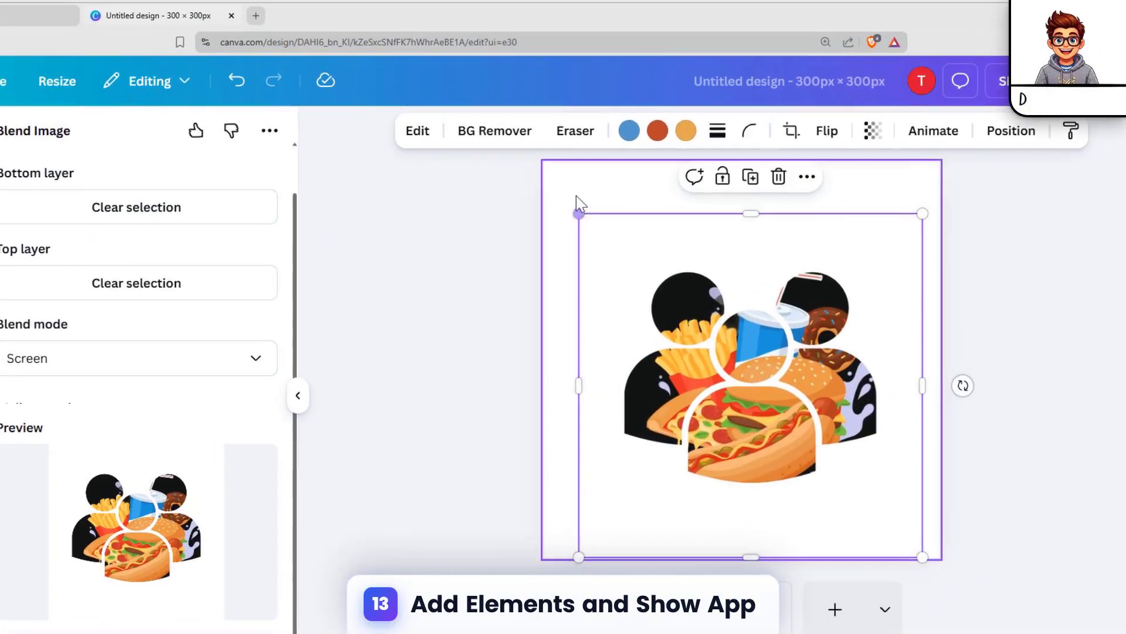
{"action": "left_click", "coordinate": [576, 198]}
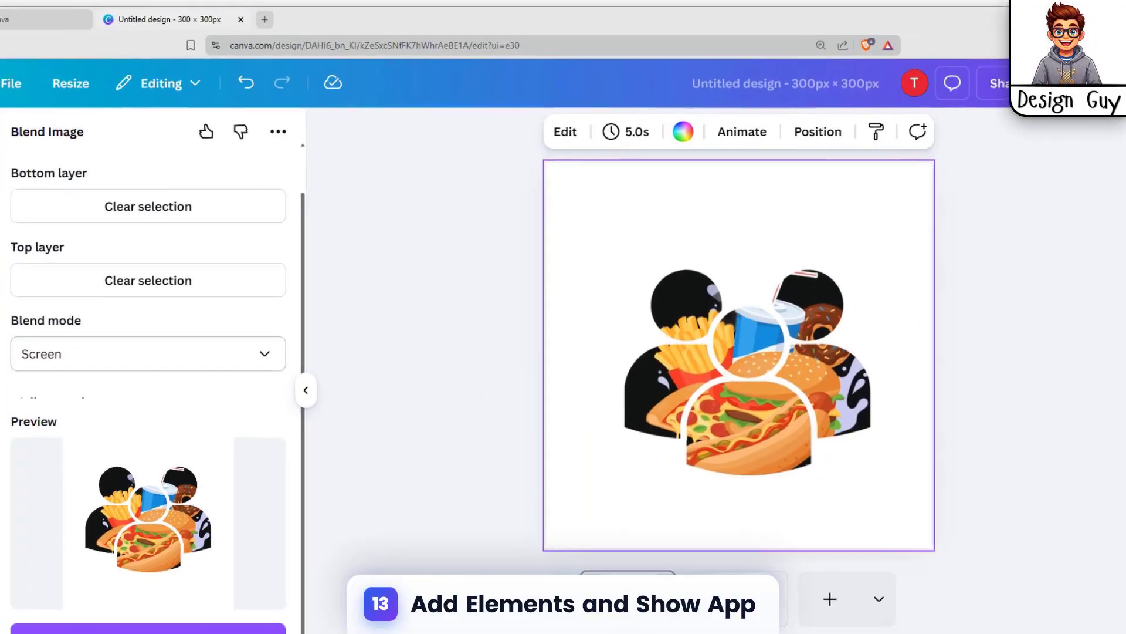
Step: Search the graphics elements for "cool background"
{"action": "scroll", "coordinate": [103, 202], "scroll_direction": "up", "scroll_amount": 1}
{"action": "scroll", "coordinate": [51, 323], "scroll_direction": "up", "scroll_amount": 10}
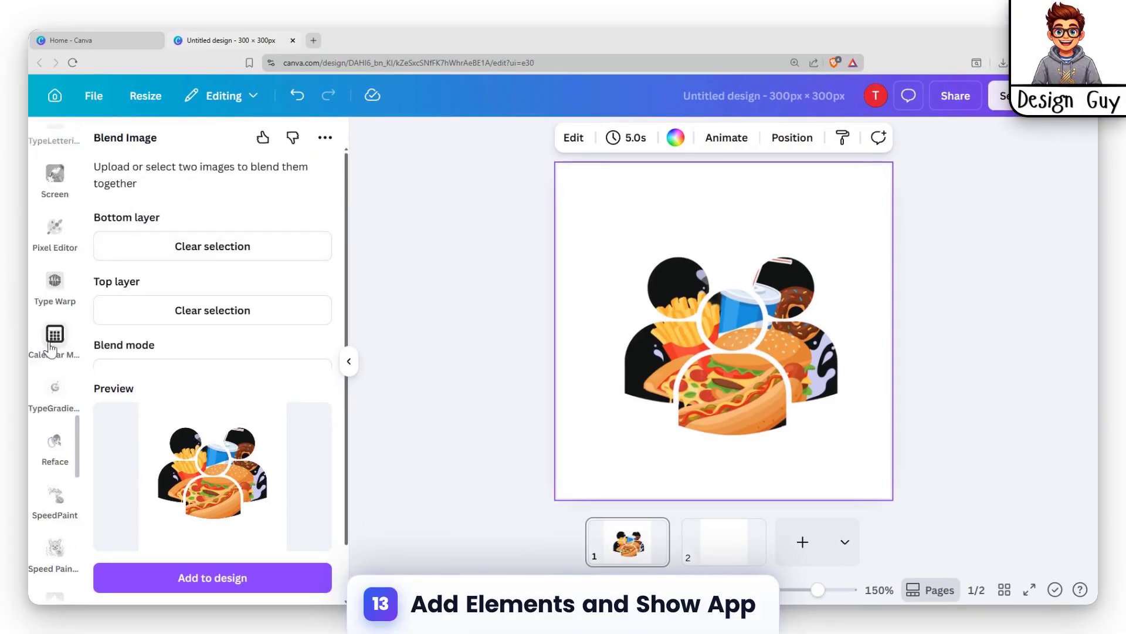
{"action": "scroll", "coordinate": [62, 276], "scroll_direction": "up", "scroll_amount": 2}
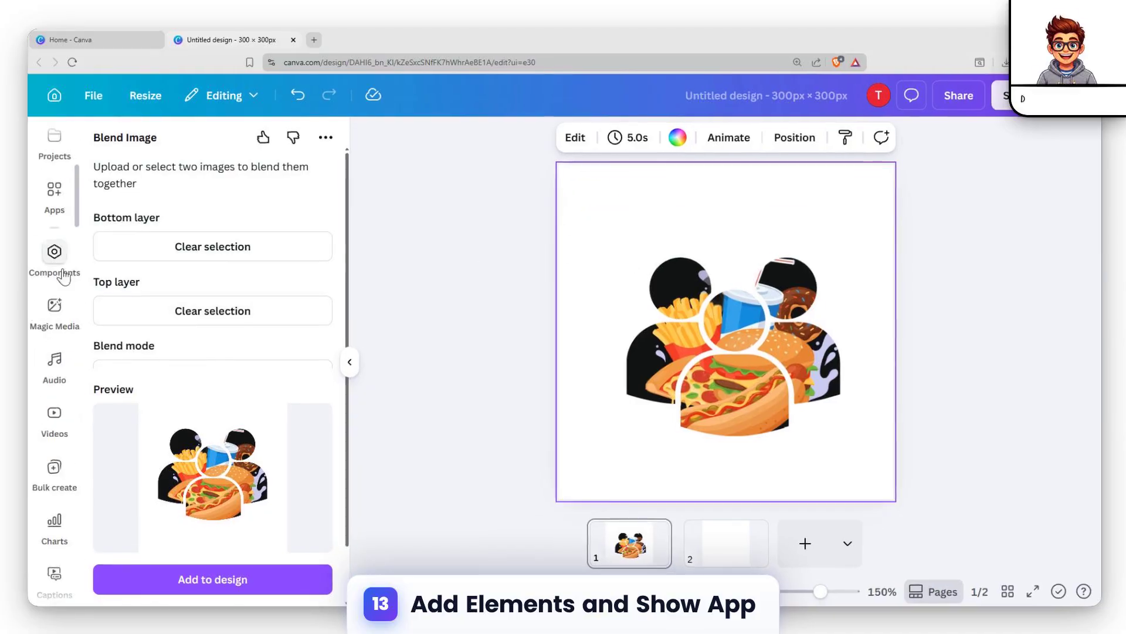
{"action": "left_click", "coordinate": [62, 191]}
{"action": "scroll", "coordinate": [54, 328], "scroll_direction": "up", "scroll_amount": 5}
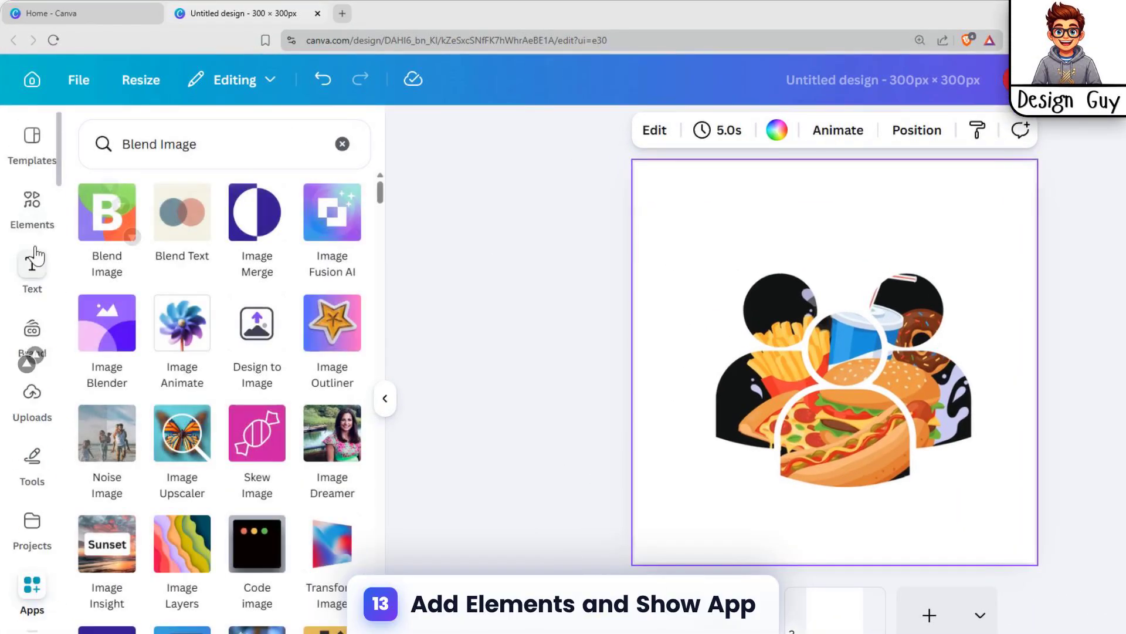
{"action": "left_click", "coordinate": [32, 211]}
{"action": "left_click", "coordinate": [221, 191]}
{"action": "type", "text": "ba"}
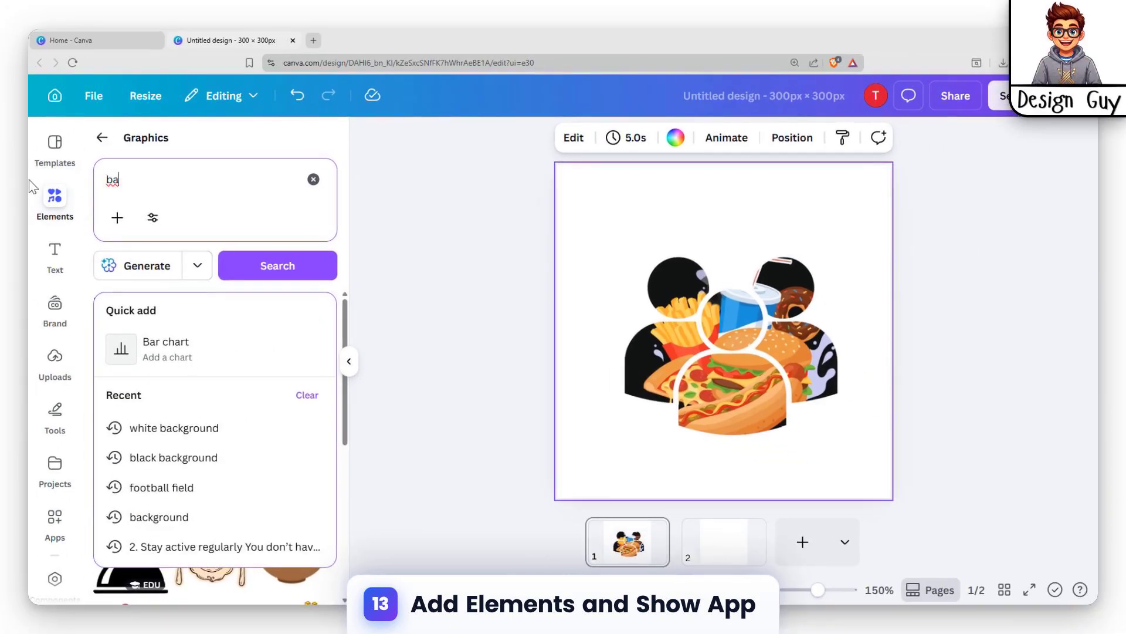
{"action": "left_click", "coordinate": [32, 187]}
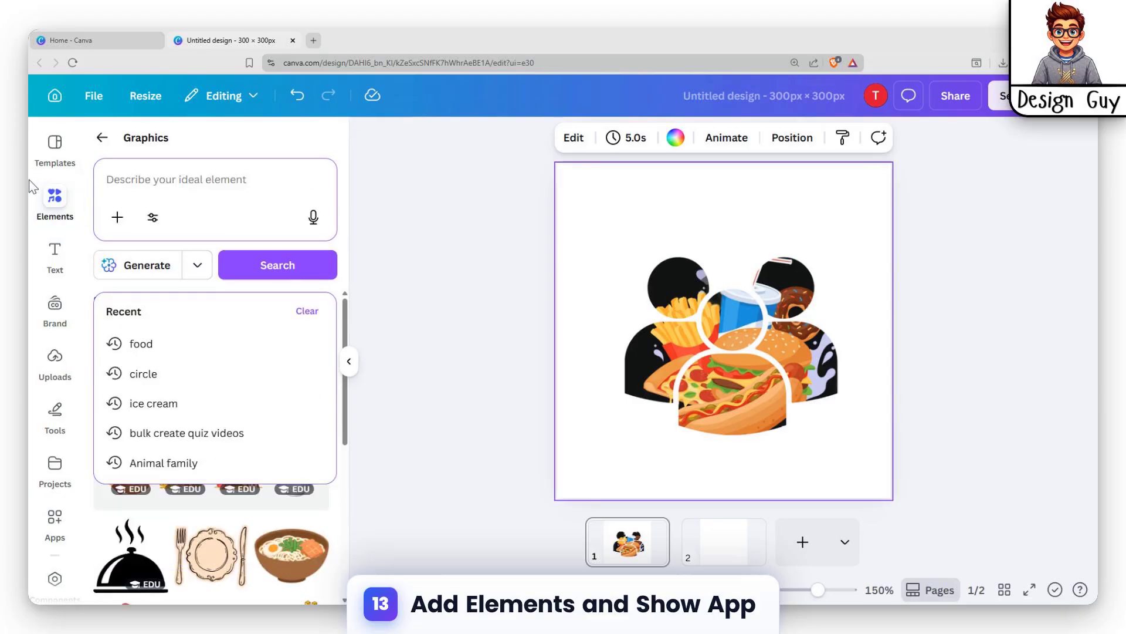
{"action": "type", "text": "cool ba"}
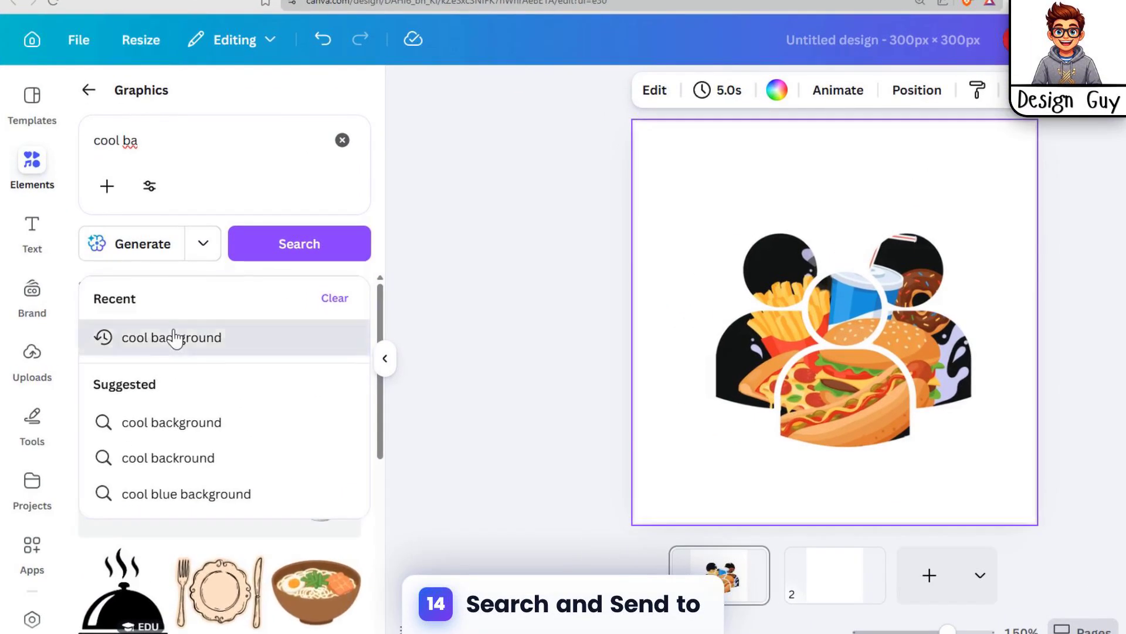
{"action": "left_click", "coordinate": [170, 344]}
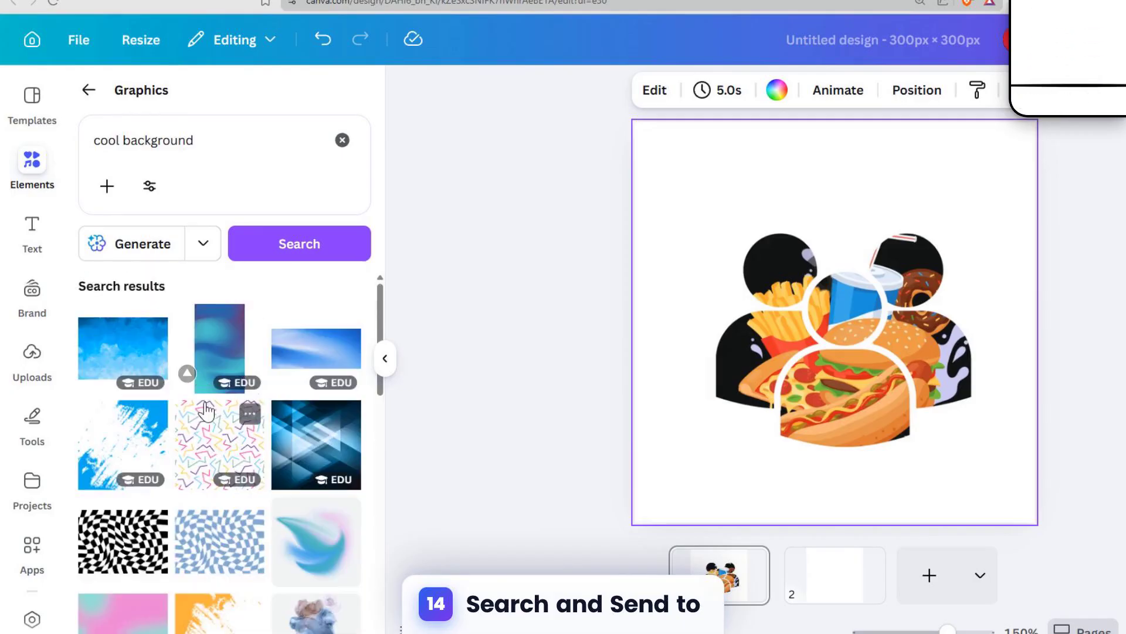
Step: Add the multicoloured zigzag pattern to page 1 and enlarge it to cover the whole page
{"action": "left_click", "coordinate": [229, 454]}
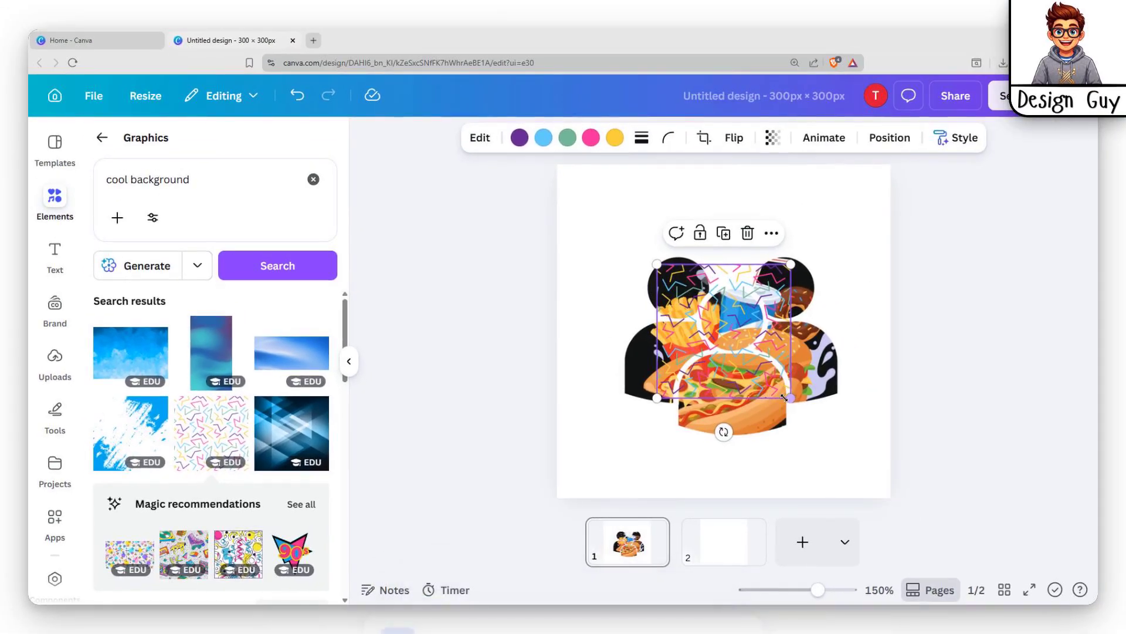
{"action": "left_click_drag", "start_coordinate": [784, 398], "coordinate": [889, 499]}
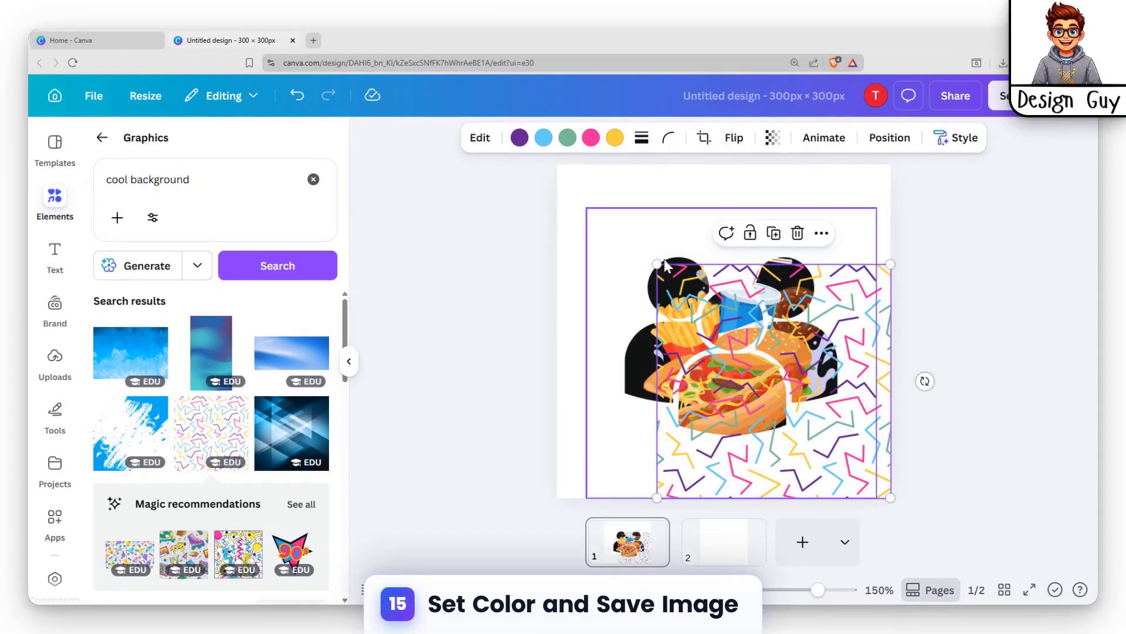
{"action": "left_click_drag", "start_coordinate": [657, 265], "coordinate": [564, 152]}
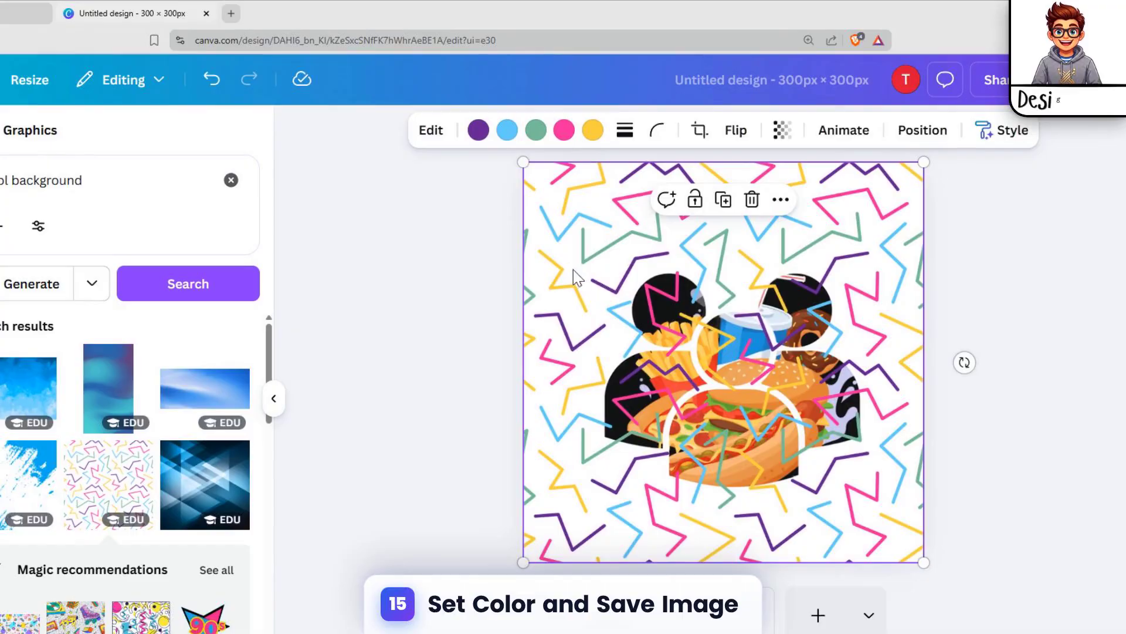
Step: Send the zigzag pattern behind the blended image
{"action": "right_click", "coordinate": [598, 259]}
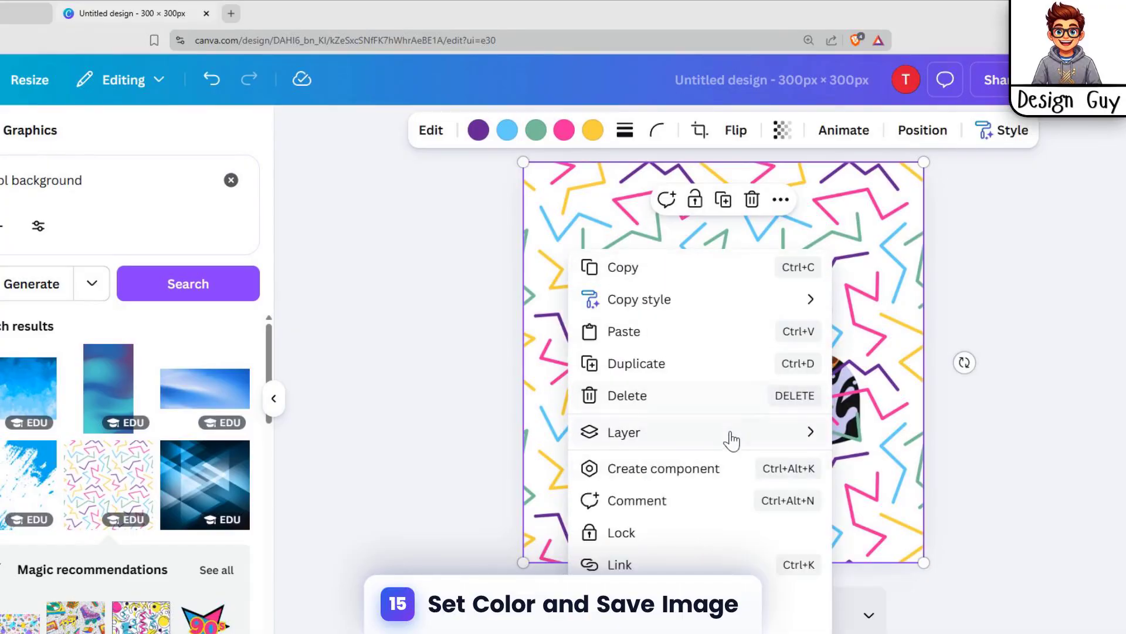
{"action": "mouse_move", "coordinate": [732, 440]}
{"action": "left_click", "coordinate": [915, 513]}
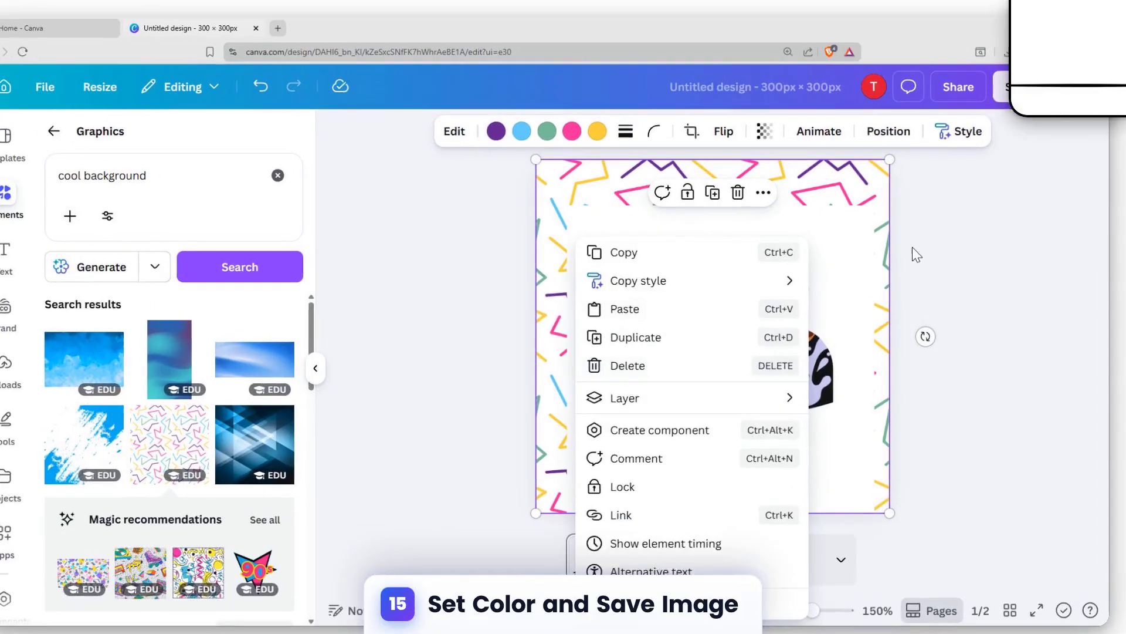
Step: Remove the background of the blended image and reposition it in the upper middle of the zigzag pattern
{"action": "left_click", "coordinate": [642, 311]}
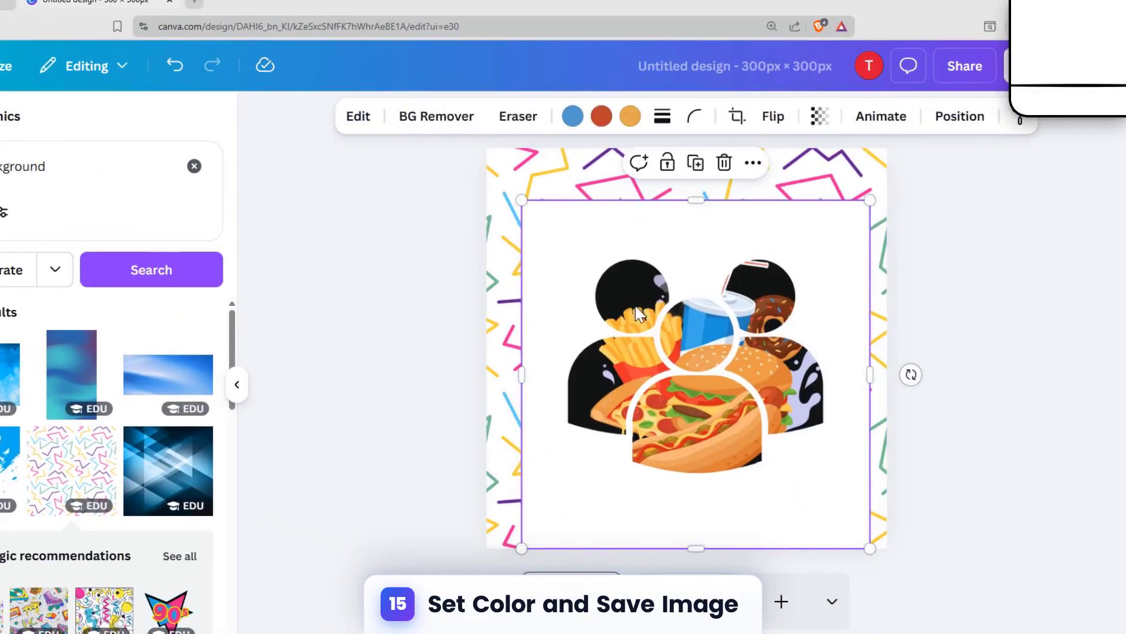
{"action": "left_click_drag", "start_coordinate": [670, 340], "coordinate": [673, 309]}
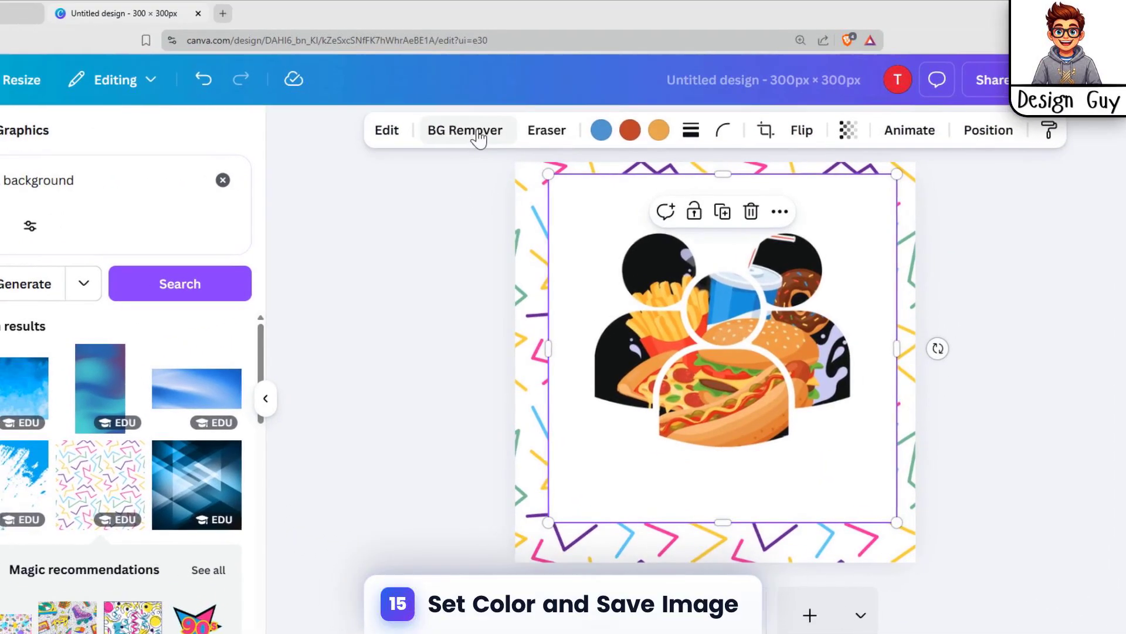
{"action": "left_click", "coordinate": [452, 126]}
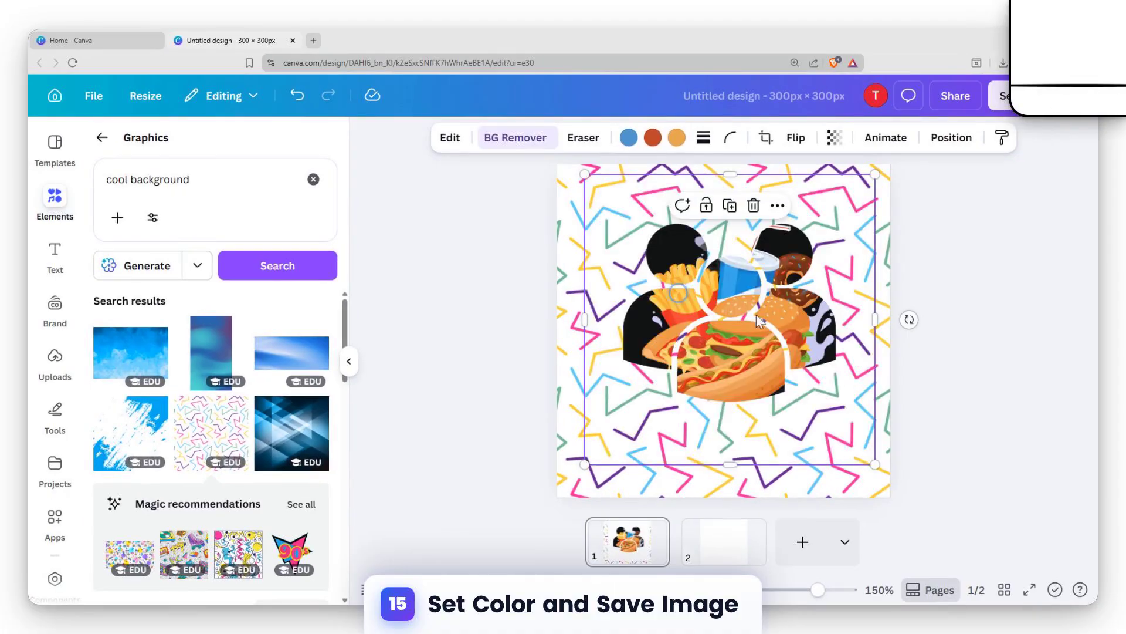
{"action": "left_click_drag", "start_coordinate": [817, 326], "coordinate": [767, 317]}
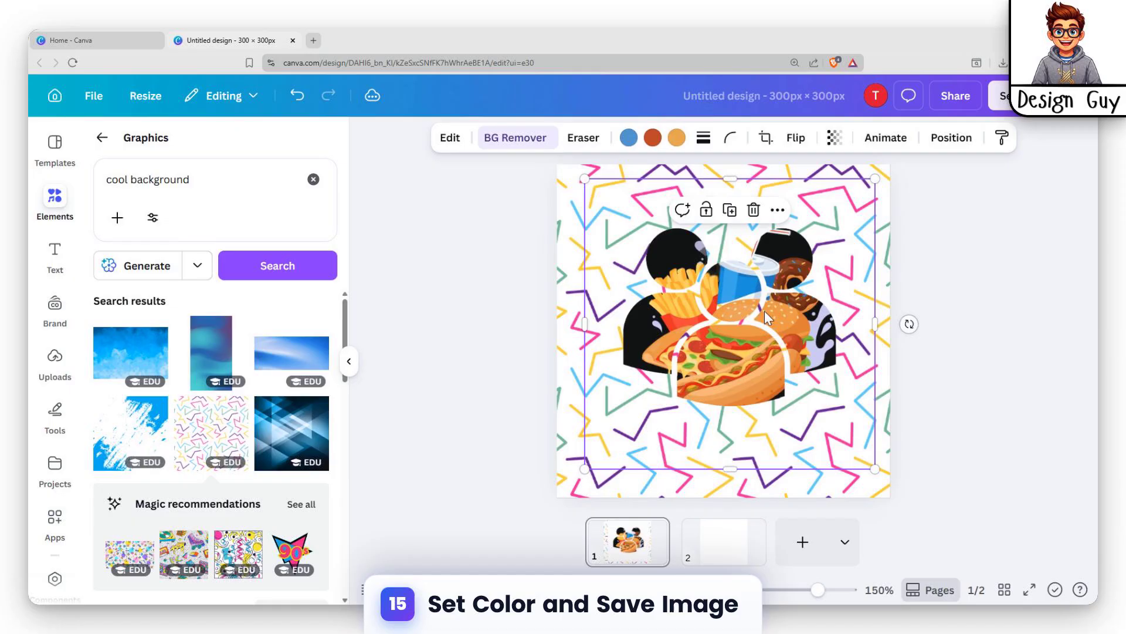
Step: Try replacing the blue colour of the blended image with yellow #fad141
{"action": "left_click", "coordinate": [630, 139]}
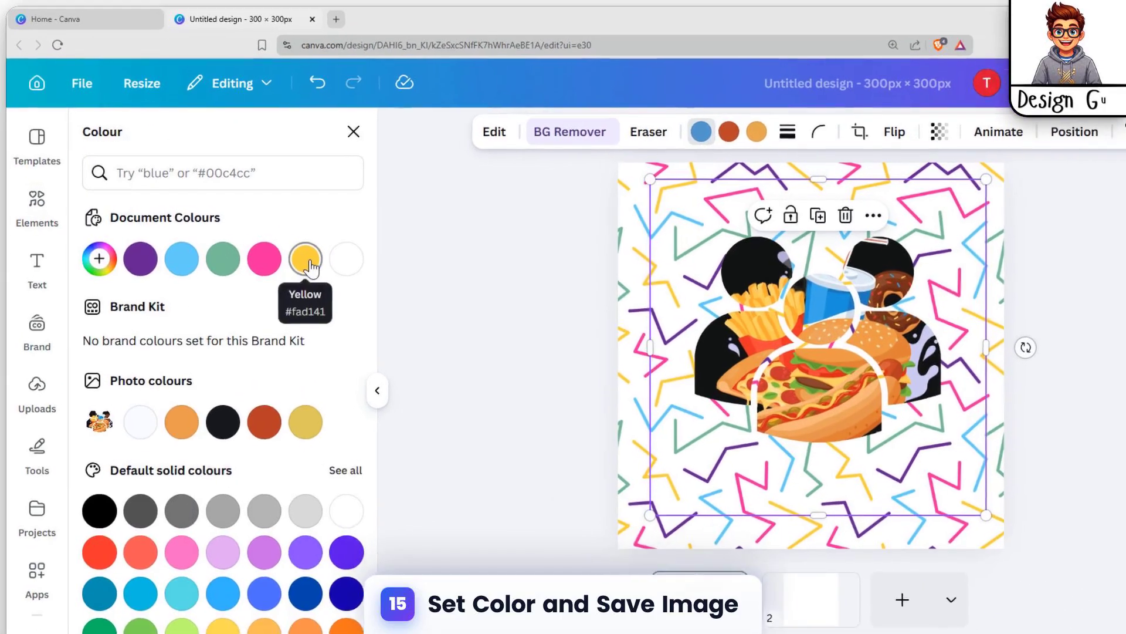
{"action": "left_click", "coordinate": [287, 247]}
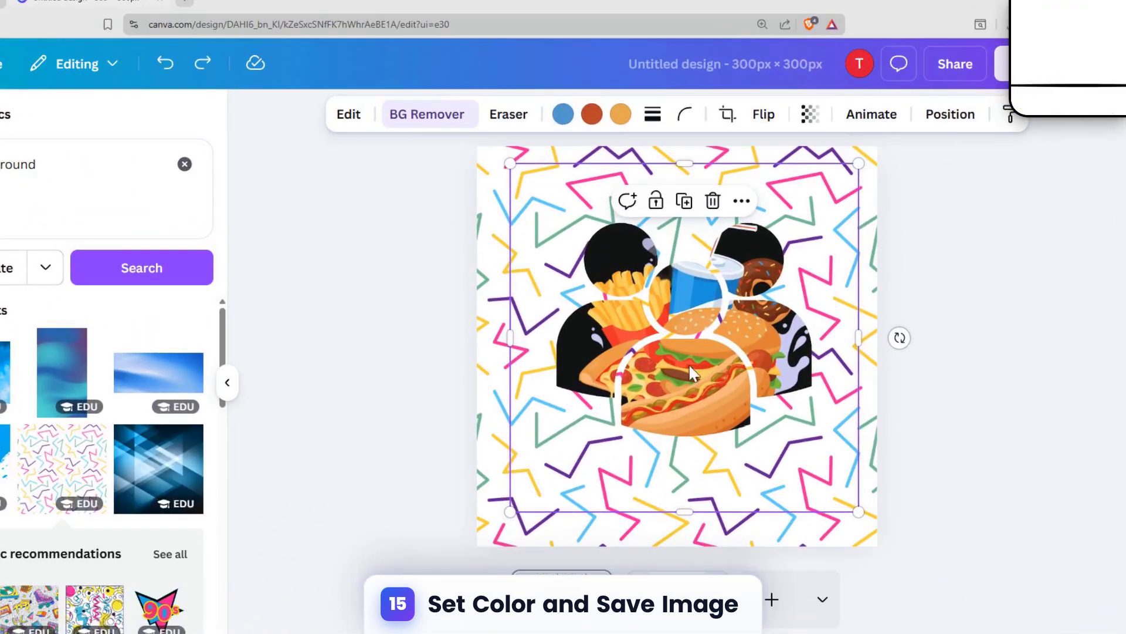
{"action": "mouse_move", "coordinate": [688, 373]}
{"action": "left_mouse_down"}
{"action": "mouse_move", "coordinate": [669, 419]}
{"action": "mouse_move", "coordinate": [696, 377]}
{"action": "mouse_move", "coordinate": [684, 375]}
{"action": "left_mouse_up"}
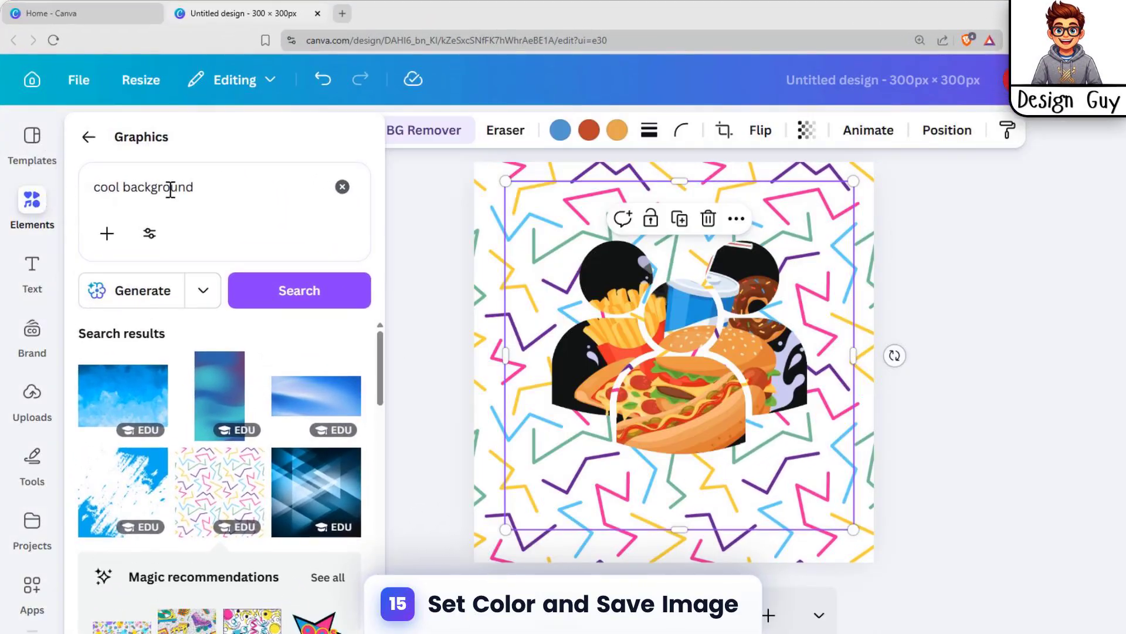
Step: Add the grey low-poly background graphic from the results and enlarge it to a large square covering the people silhouette
{"action": "scroll", "coordinate": [223, 469], "scroll_direction": "down", "scroll_amount": 10}
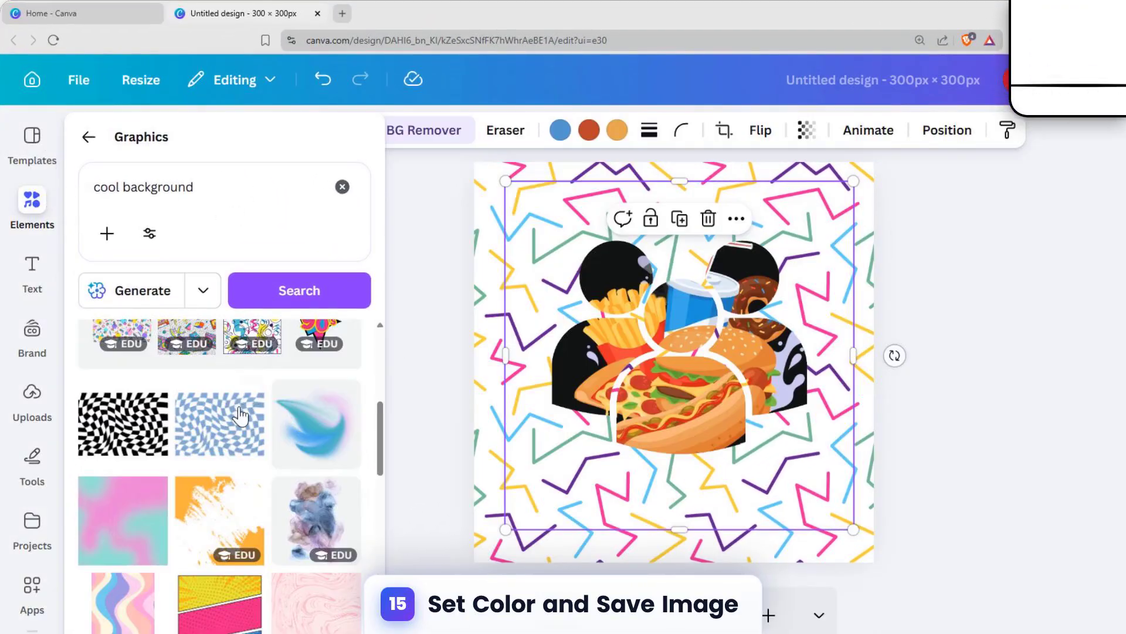
{"action": "scroll", "coordinate": [232, 441], "scroll_direction": "down", "scroll_amount": 15}
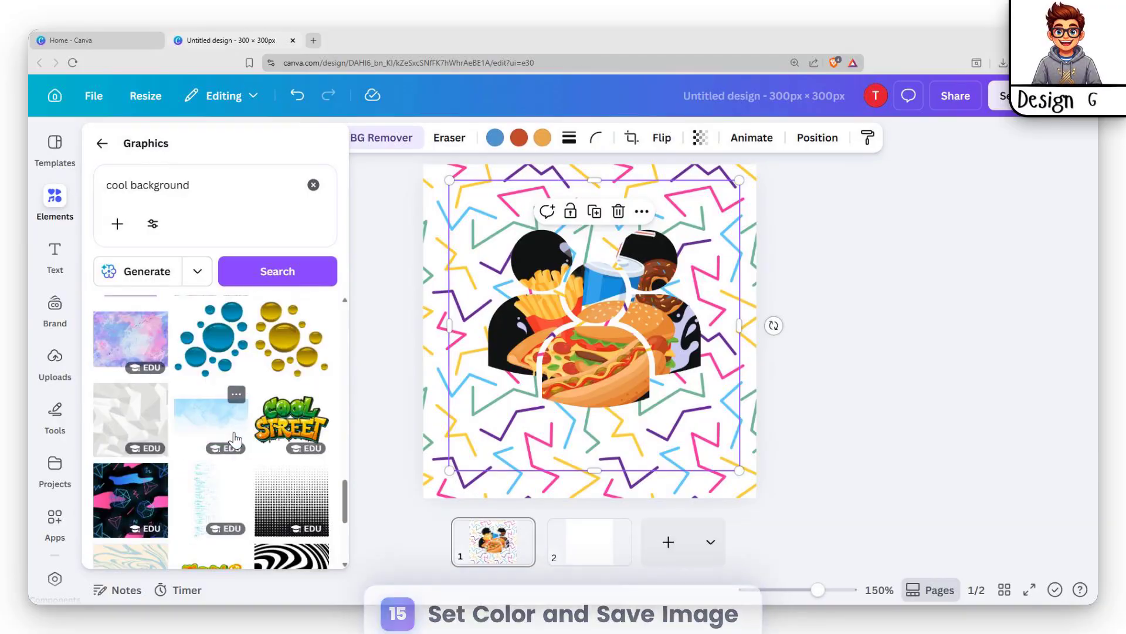
{"action": "scroll", "coordinate": [155, 415], "scroll_direction": "up", "scroll_amount": 2}
{"action": "left_click", "coordinate": [154, 390]}
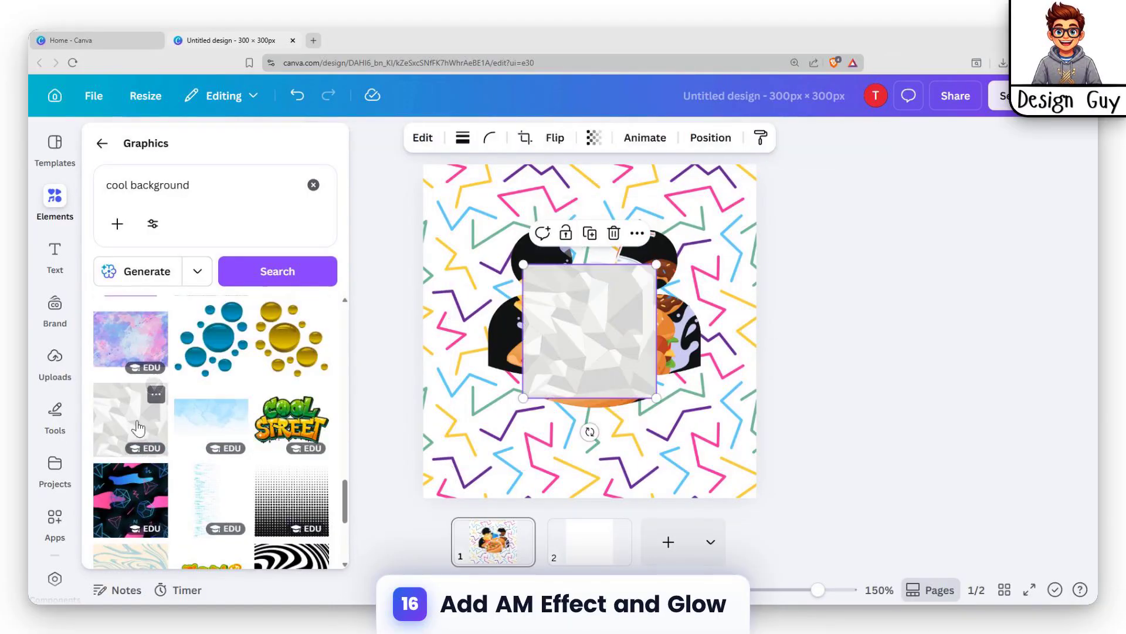
{"action": "left_click_drag", "start_coordinate": [523, 264], "coordinate": [483, 205]}
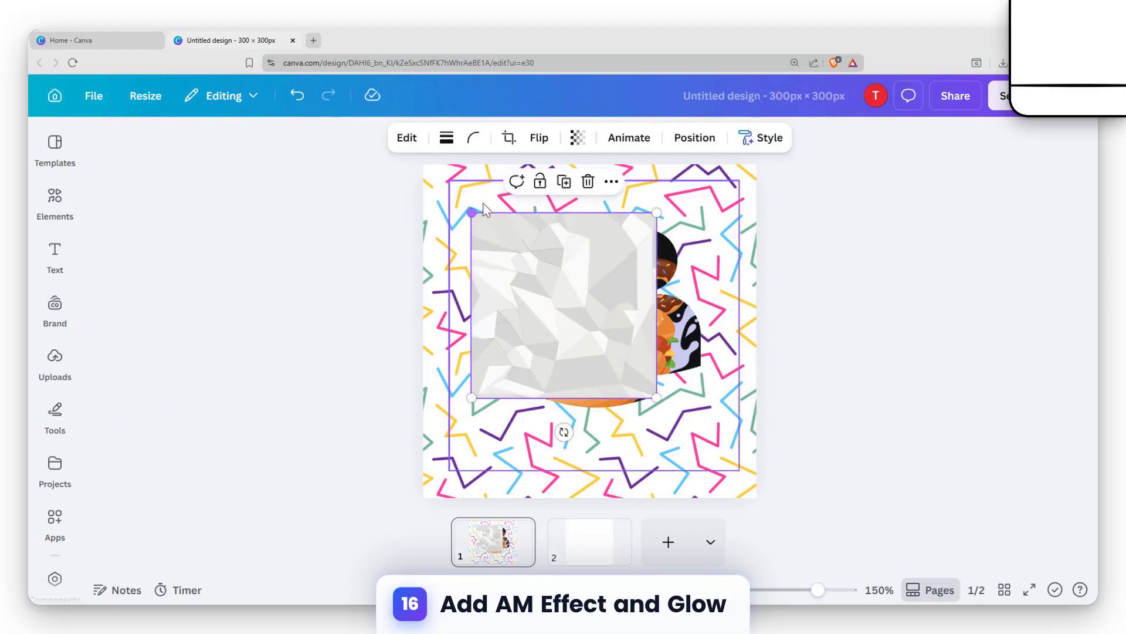
{"action": "left_click_drag", "start_coordinate": [655, 399], "coordinate": [714, 456]}
Step: Send the grey low-poly square one layer backward, between the blended image and the zigzag pattern
{"action": "right_click", "coordinate": [579, 317]}
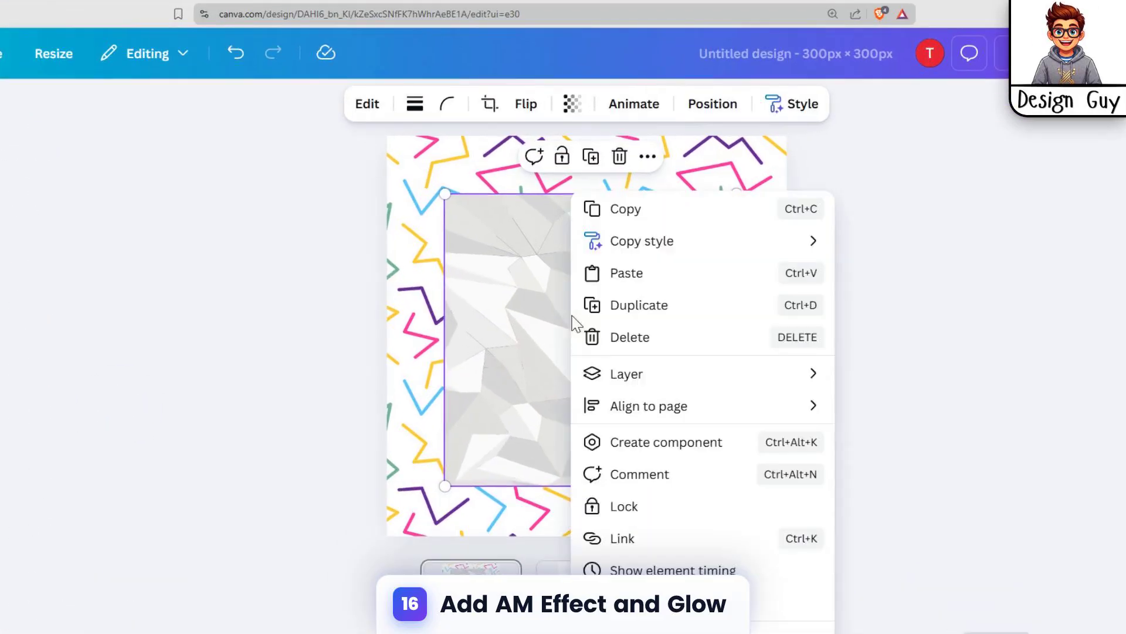
{"action": "mouse_move", "coordinate": [727, 376]}
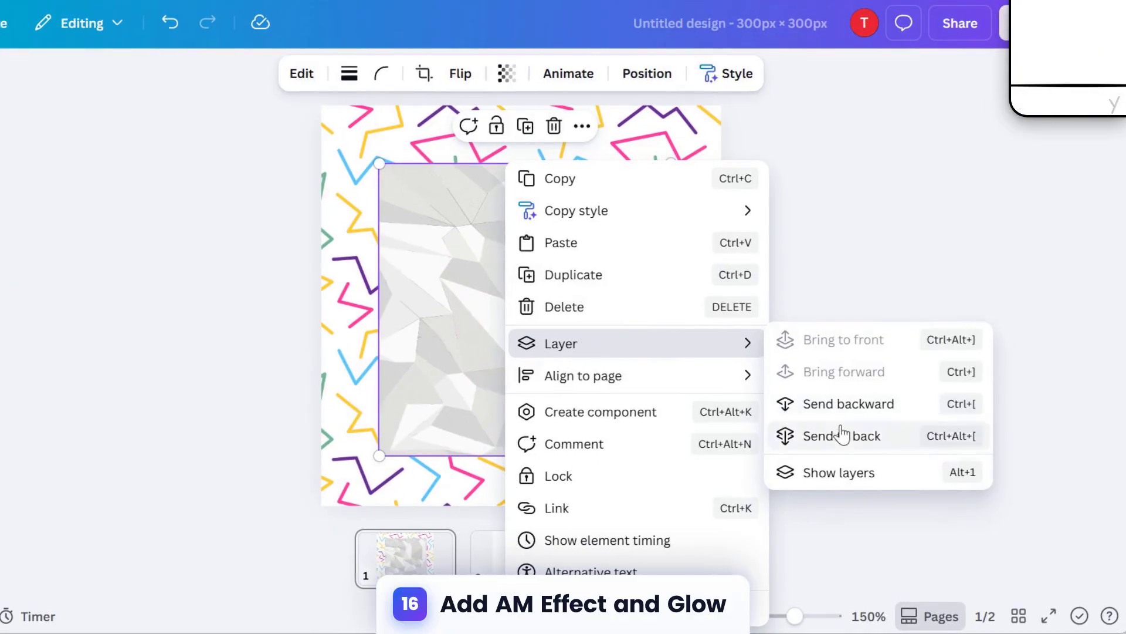
{"action": "left_click", "coordinate": [874, 408]}
{"action": "left_click", "coordinate": [727, 249]}
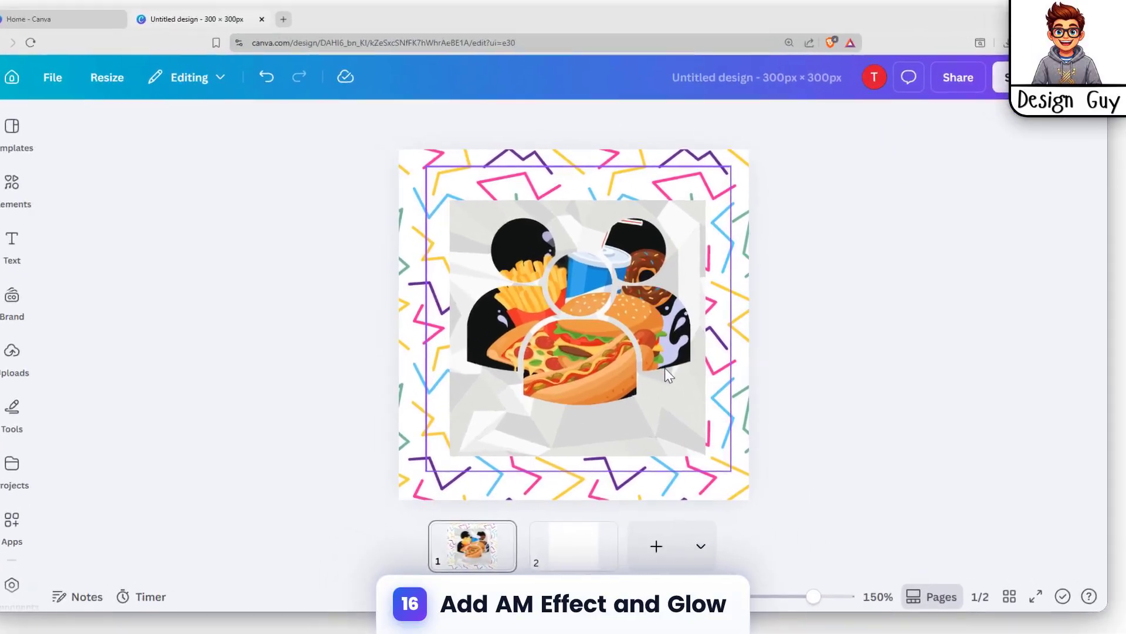
Step: Apply the Glow shadow effect to the blended image
{"action": "left_click", "coordinate": [704, 382]}
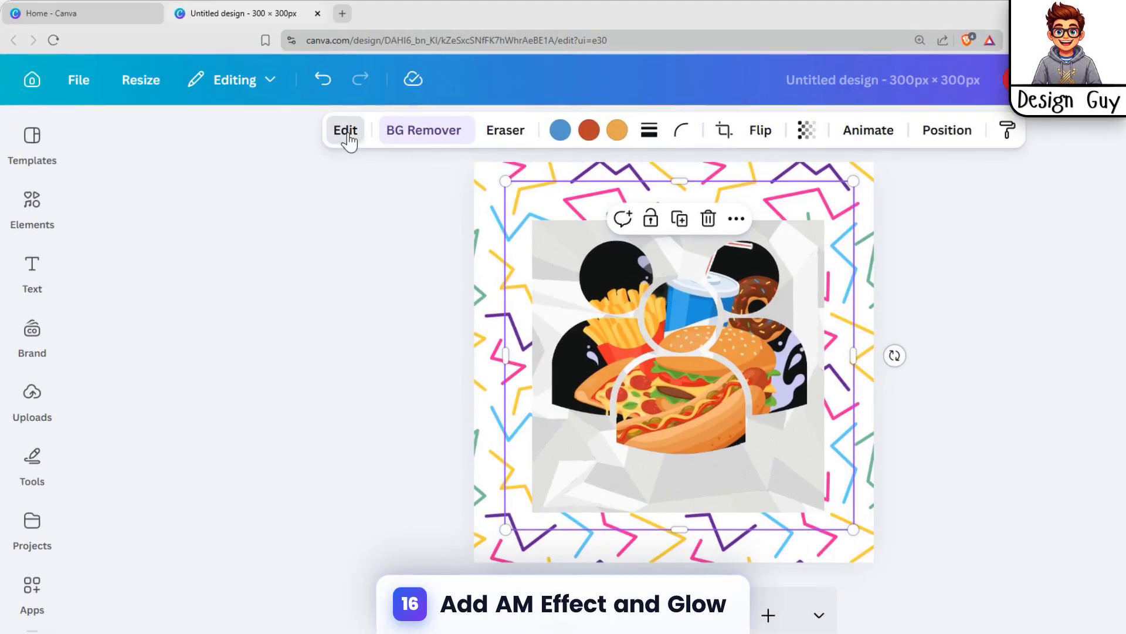
{"action": "left_click", "coordinate": [346, 131]}
{"action": "scroll", "coordinate": [183, 433], "scroll_direction": "down", "scroll_amount": 6}
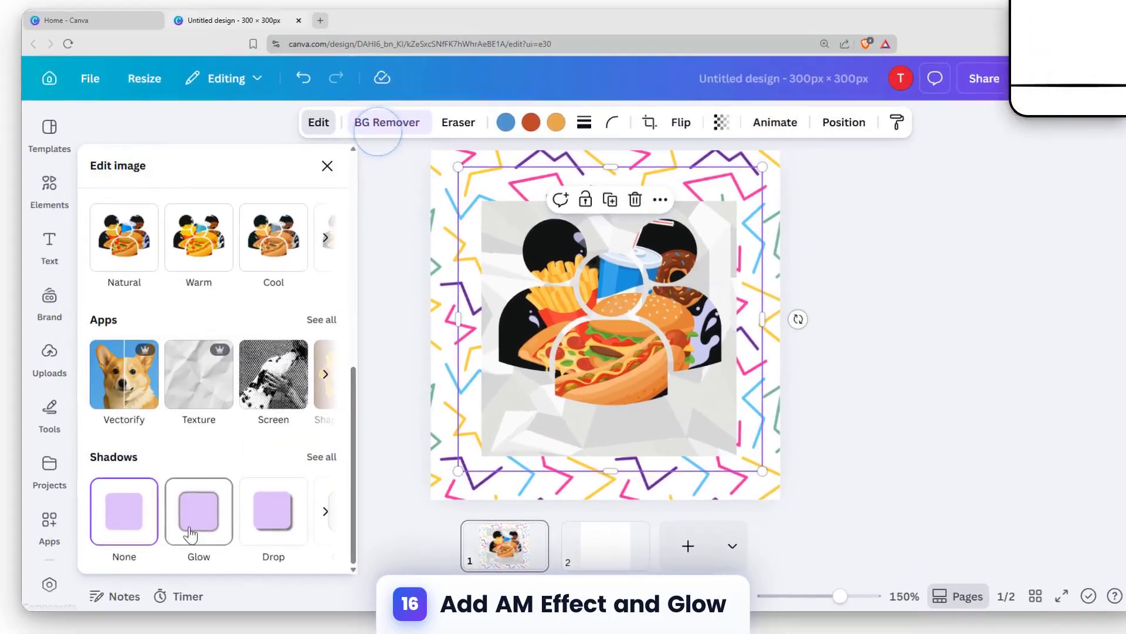
{"action": "left_click", "coordinate": [204, 516]}
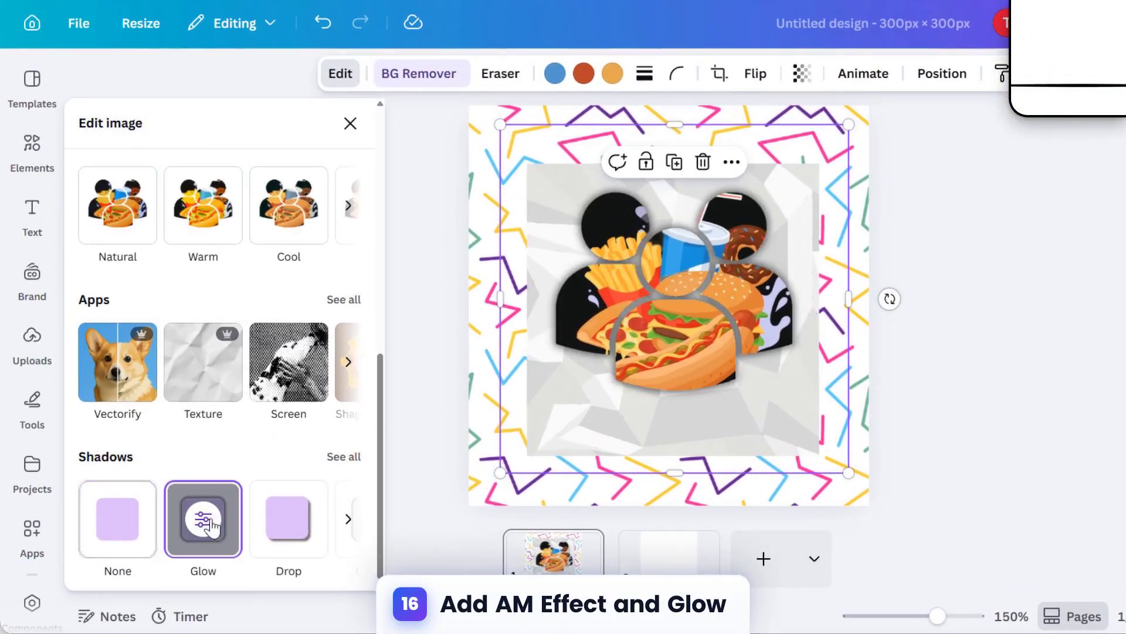
Step: Set the blended image's glow size to 100 and its blur amount to 20
{"action": "left_click", "coordinate": [346, 459]}
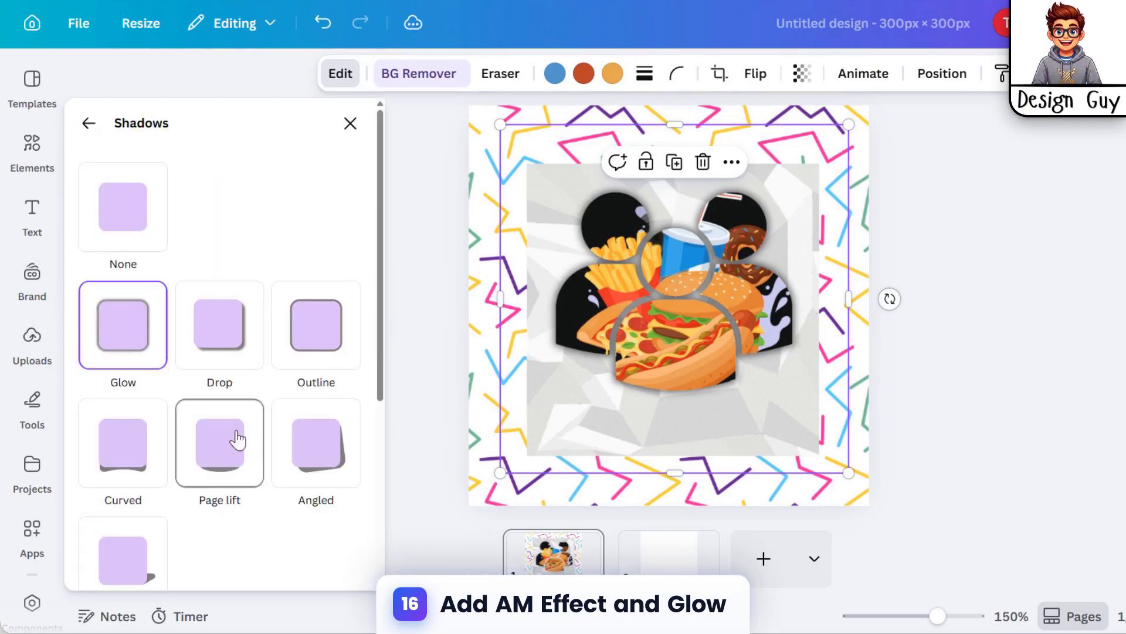
{"action": "scroll", "coordinate": [218, 463], "scroll_direction": "down", "scroll_amount": 5}
{"action": "left_click_drag", "start_coordinate": [114, 377], "coordinate": [280, 389]}
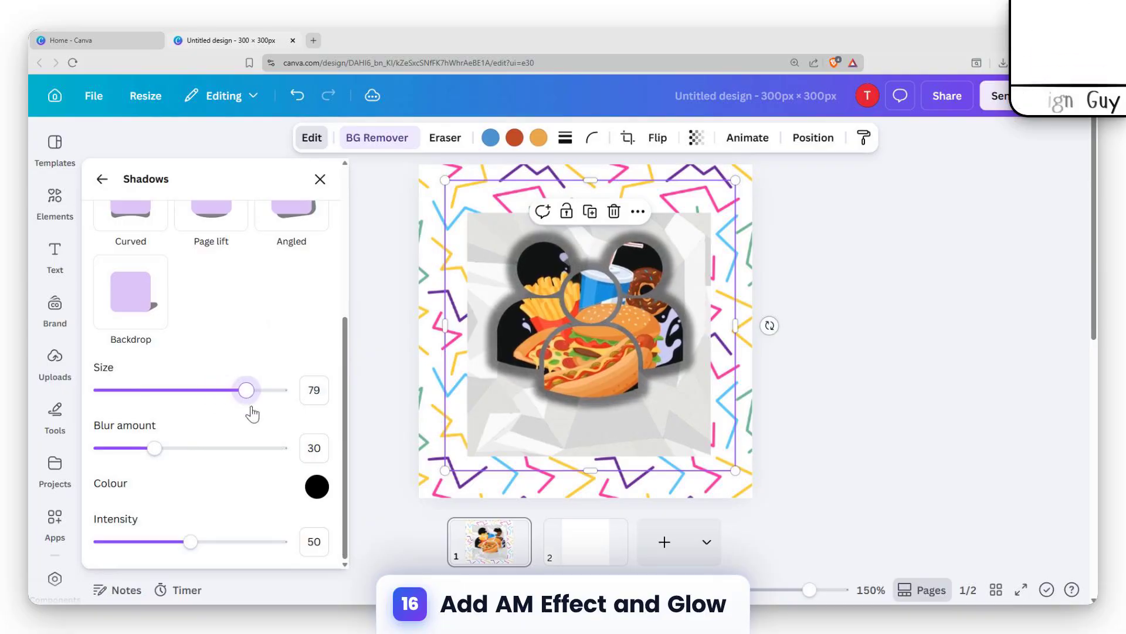
{"action": "mouse_move", "coordinate": [158, 452]}
{"action": "left_mouse_down"}
{"action": "mouse_move", "coordinate": [222, 448]}
{"action": "mouse_move", "coordinate": [122, 448]}
{"action": "mouse_move", "coordinate": [144, 445]}
{"action": "left_mouse_up"}
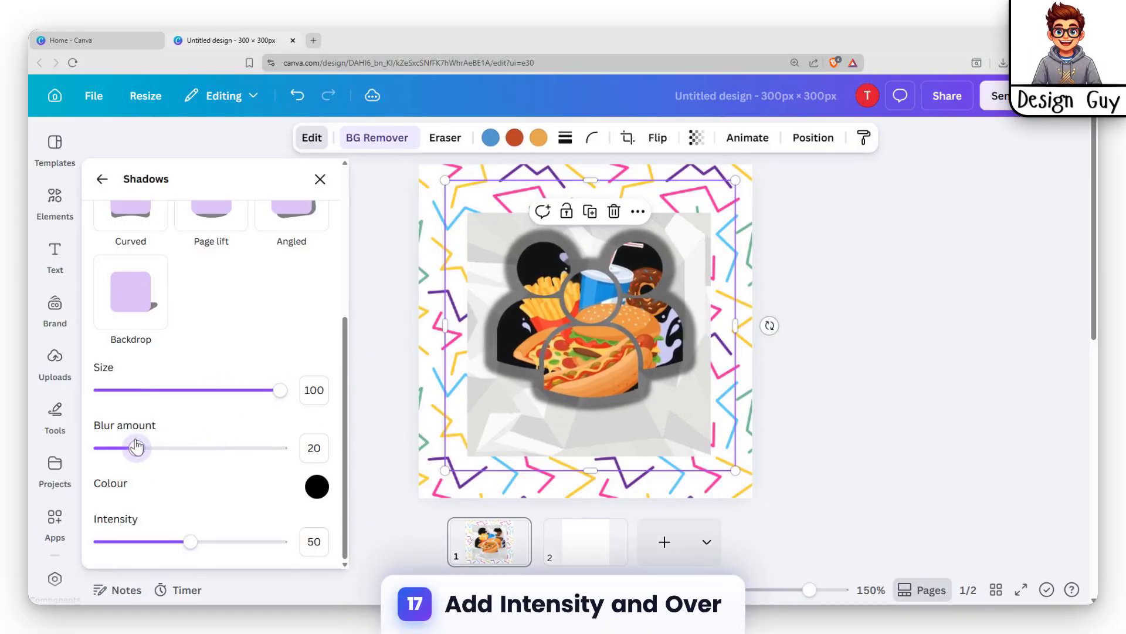
Step: Set the blended image's glow intensity to 60 and close the shadow settings
{"action": "mouse_move", "coordinate": [195, 552]}
{"action": "left_mouse_down"}
{"action": "mouse_move", "coordinate": [224, 550]}
{"action": "mouse_move", "coordinate": [184, 549]}
{"action": "mouse_move", "coordinate": [210, 552]}
{"action": "left_mouse_up"}
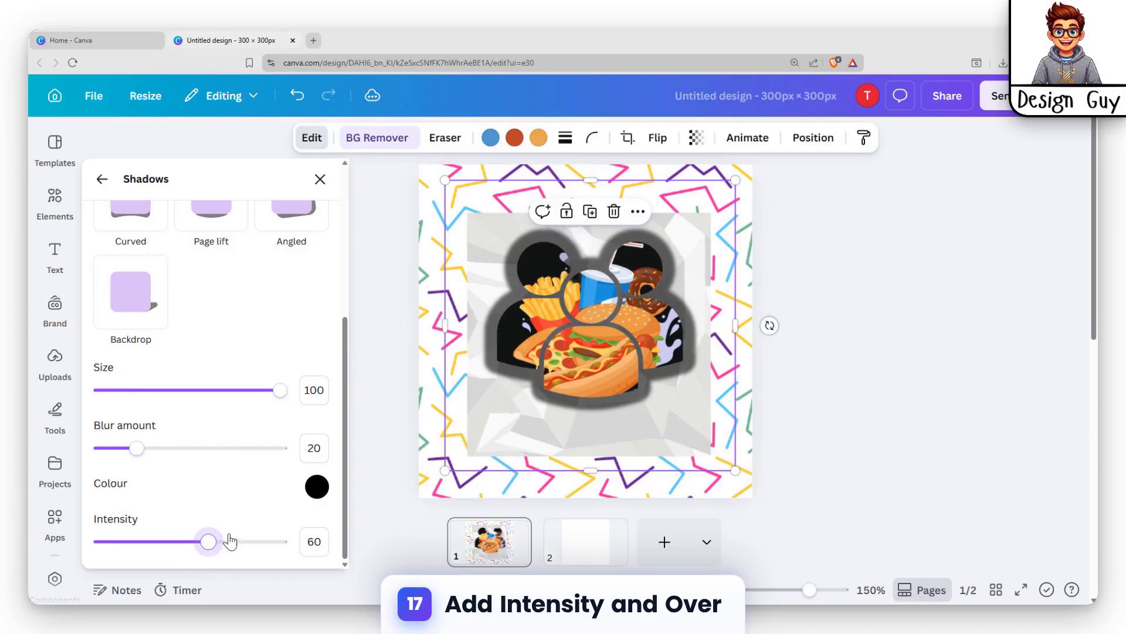
{"action": "key", "text": "Escape"}
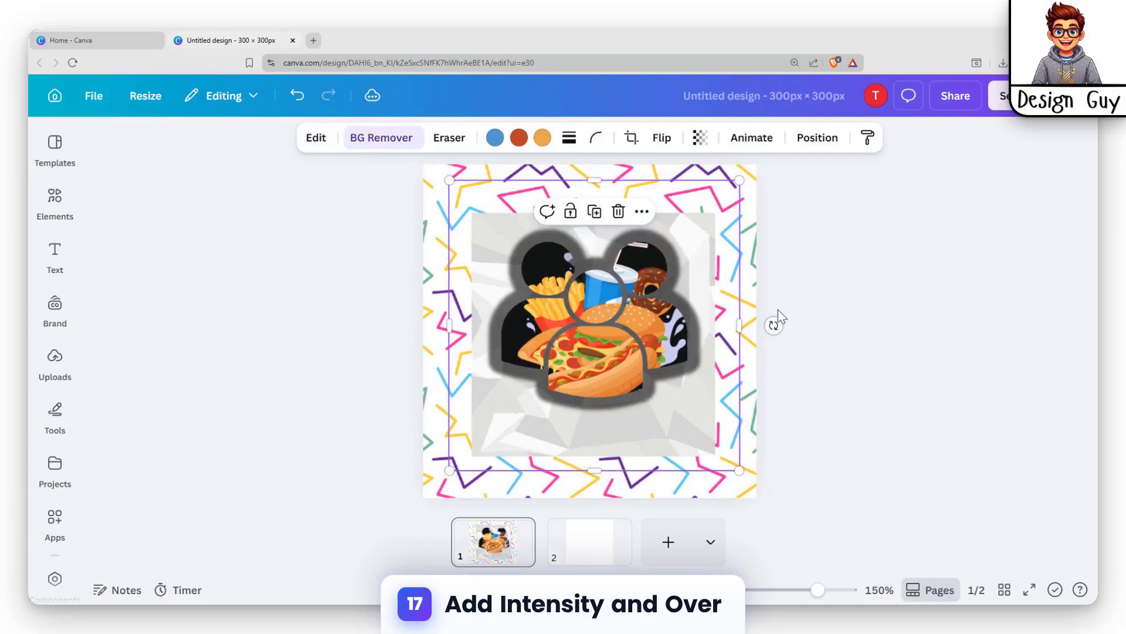
Step: Try to remove the glow shadow from the blended people image
{"action": "left_click", "coordinate": [753, 210]}
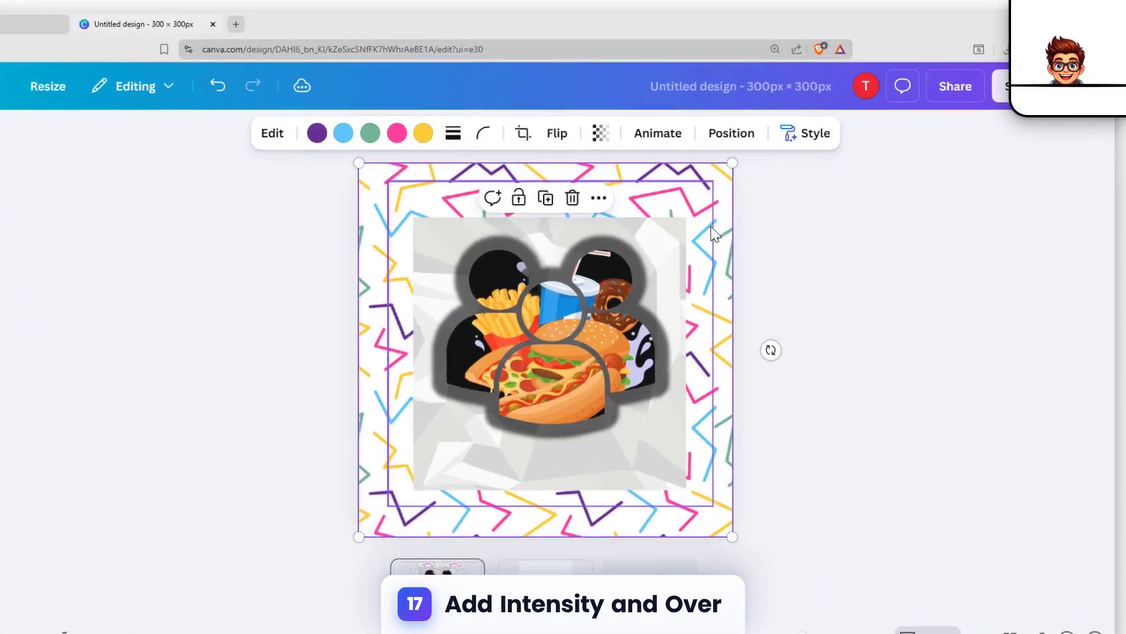
{"action": "left_click", "coordinate": [722, 230]}
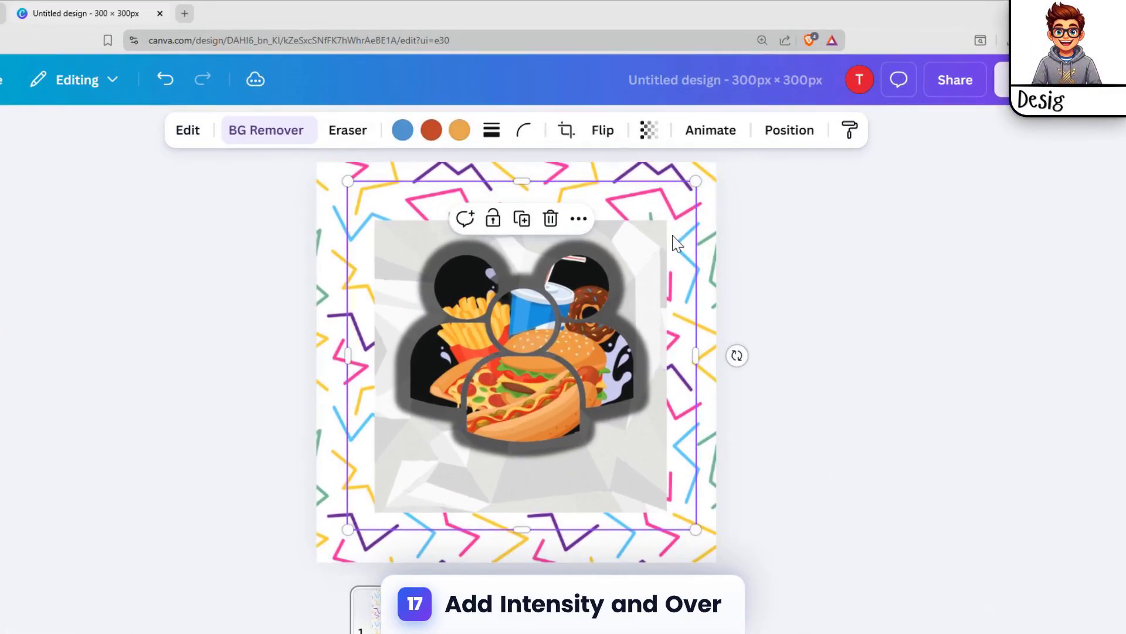
{"action": "left_click", "coordinate": [188, 132]}
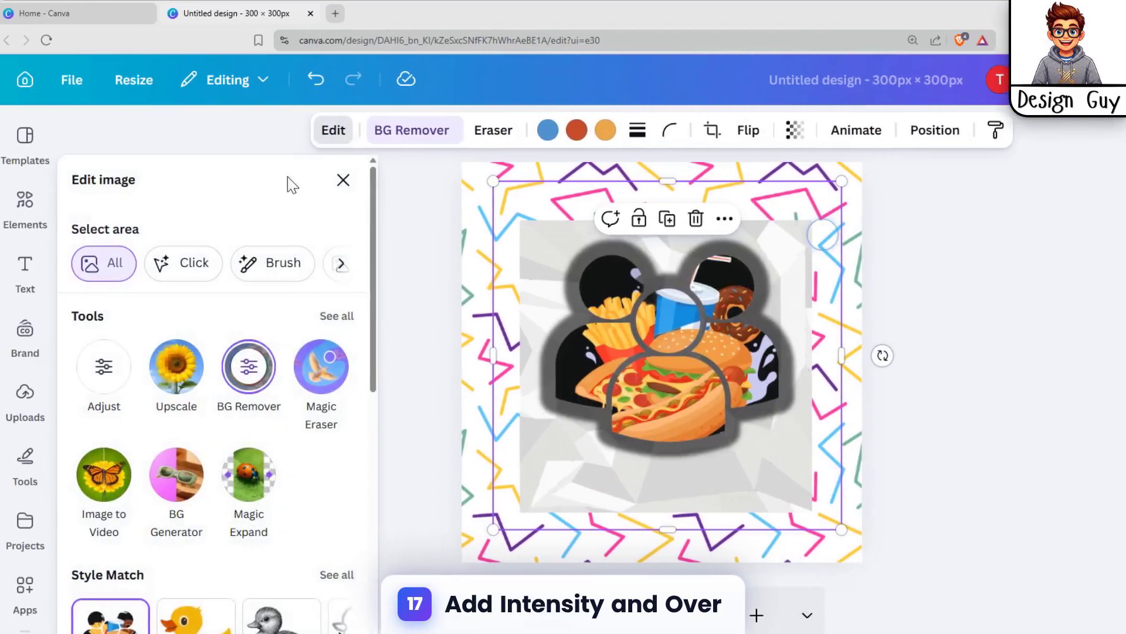
{"action": "scroll", "coordinate": [34, 476], "scroll_direction": "down", "scroll_amount": 5}
{"action": "scroll", "coordinate": [185, 458], "scroll_direction": "down", "scroll_amount": 3}
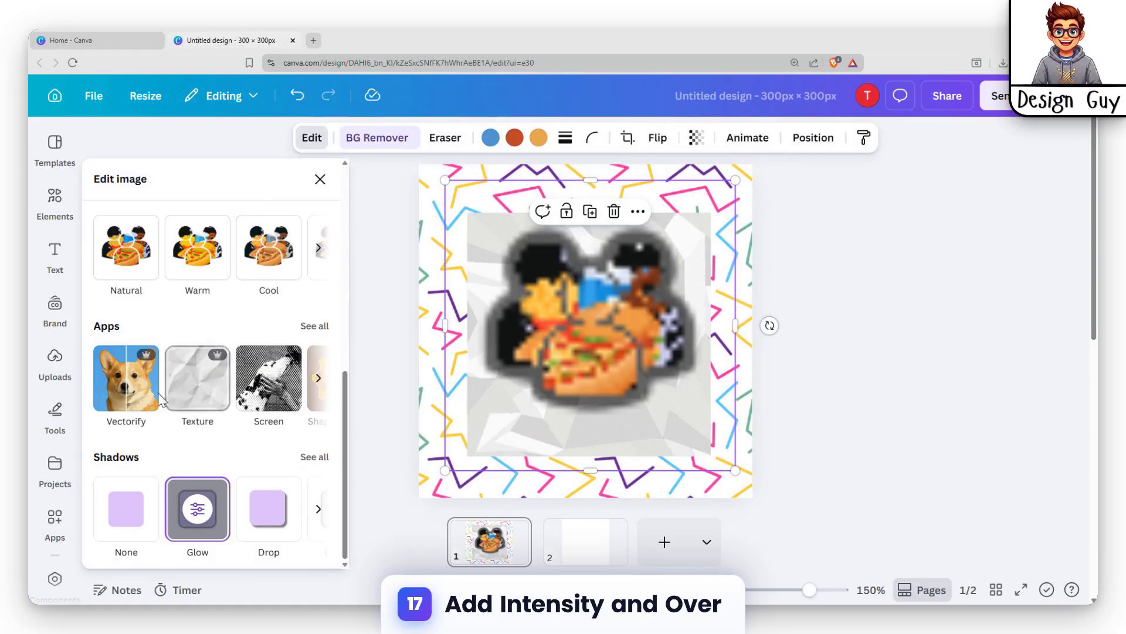
{"action": "left_click", "coordinate": [147, 523]}
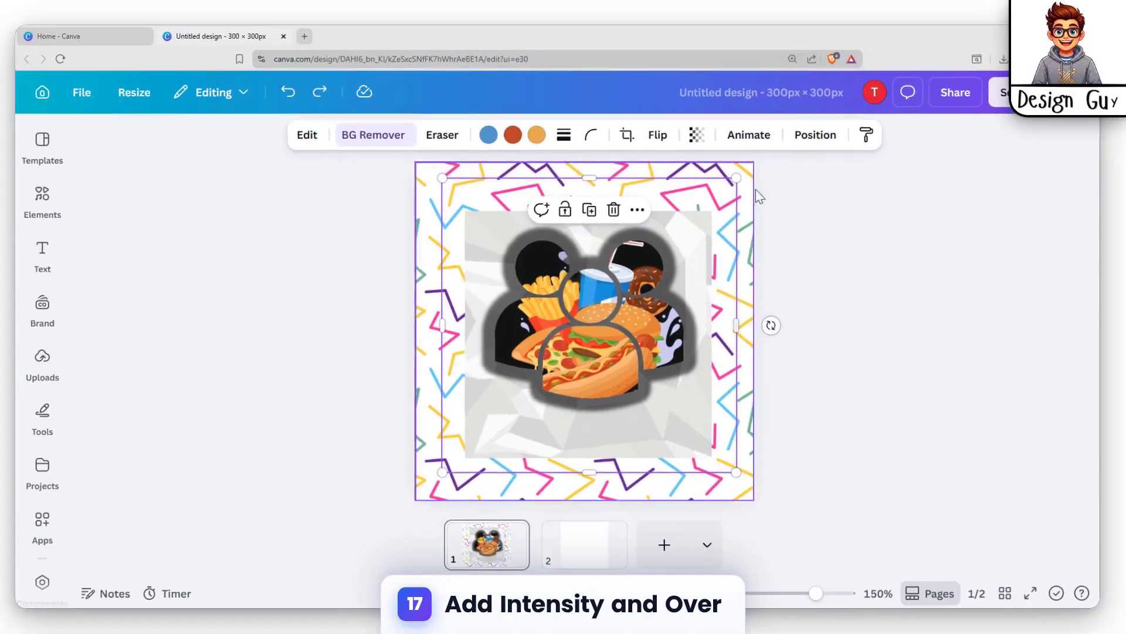
{"action": "left_click", "coordinate": [756, 189]}
{"action": "left_click", "coordinate": [734, 173]}
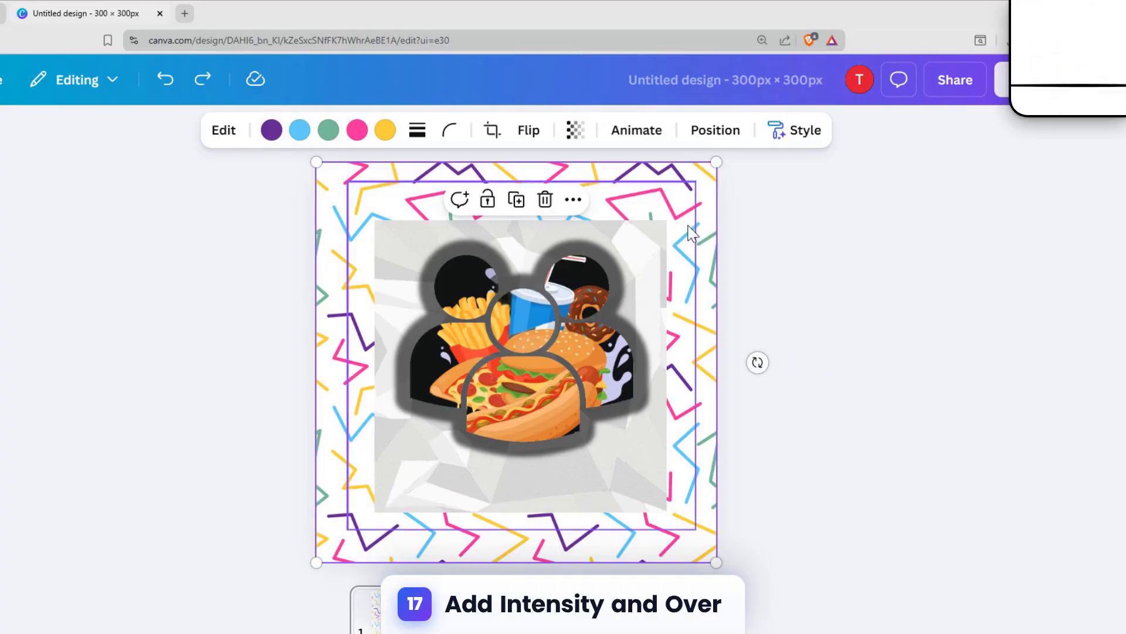
{"action": "left_click", "coordinate": [683, 231]}
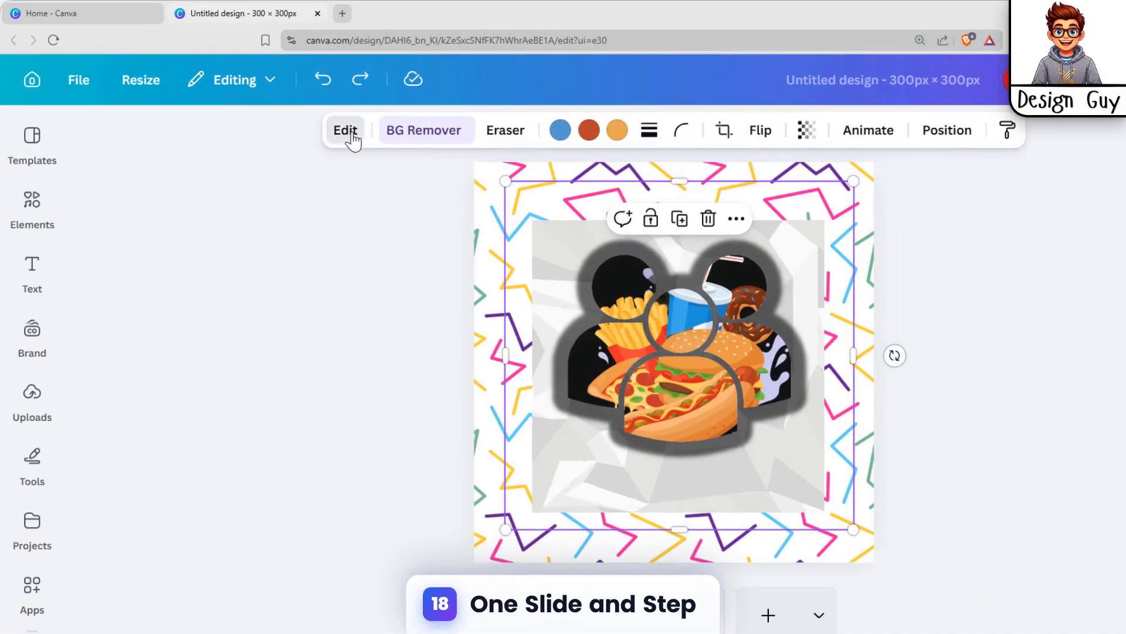
{"action": "left_click", "coordinate": [317, 139]}
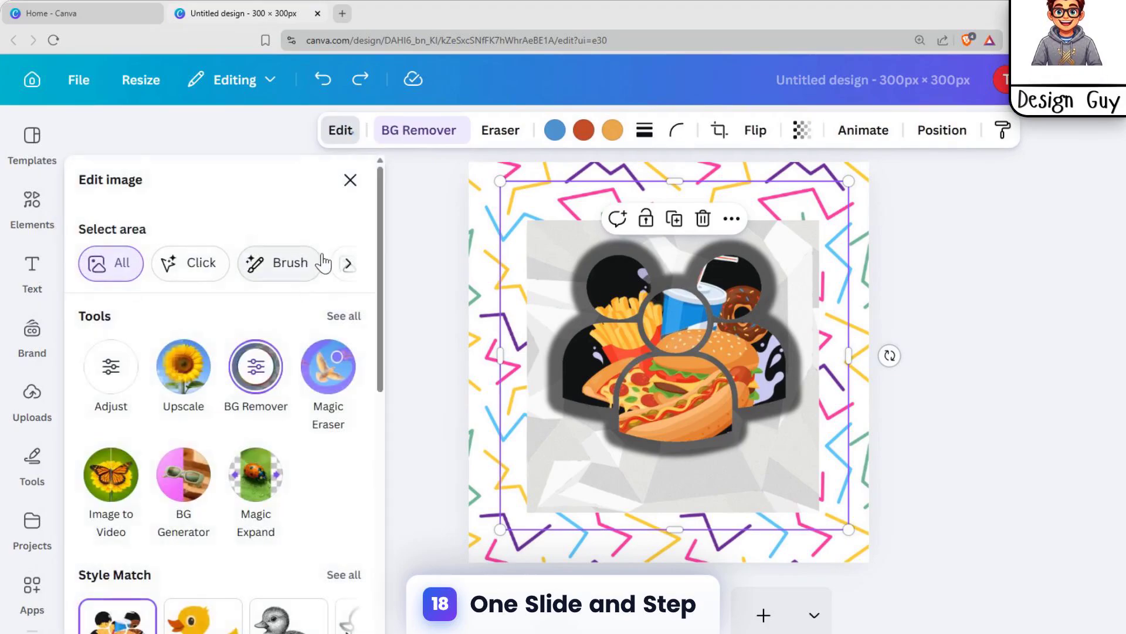
{"action": "scroll", "coordinate": [285, 381], "scroll_direction": "down", "scroll_amount": 5}
{"action": "scroll", "coordinate": [301, 417], "scroll_direction": "down", "scroll_amount": 2}
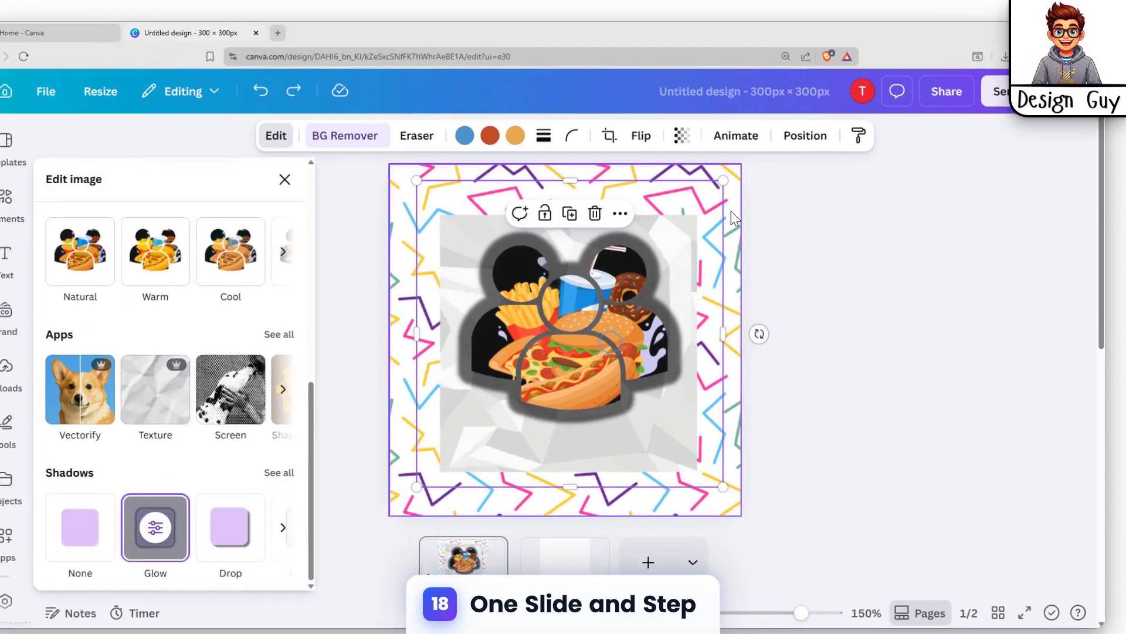
Step: Apply the Outline shadow effect to the zigzag pattern background, close the image settings and deselect the pattern
{"action": "left_click", "coordinate": [749, 196]}
{"action": "left_click", "coordinate": [714, 188]}
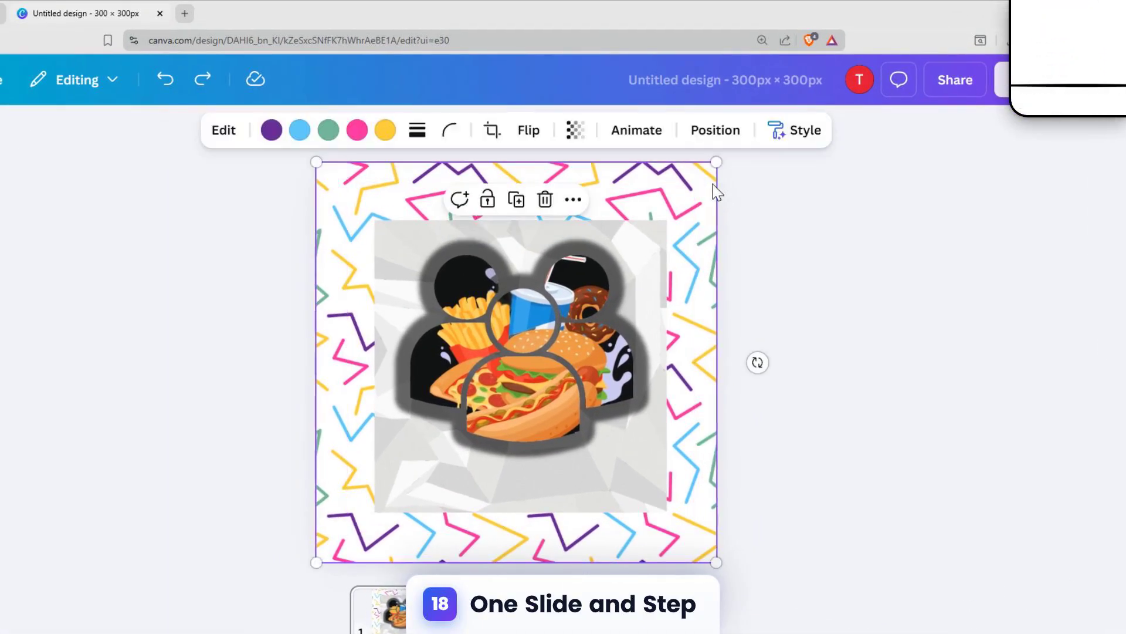
{"action": "left_click", "coordinate": [223, 129]}
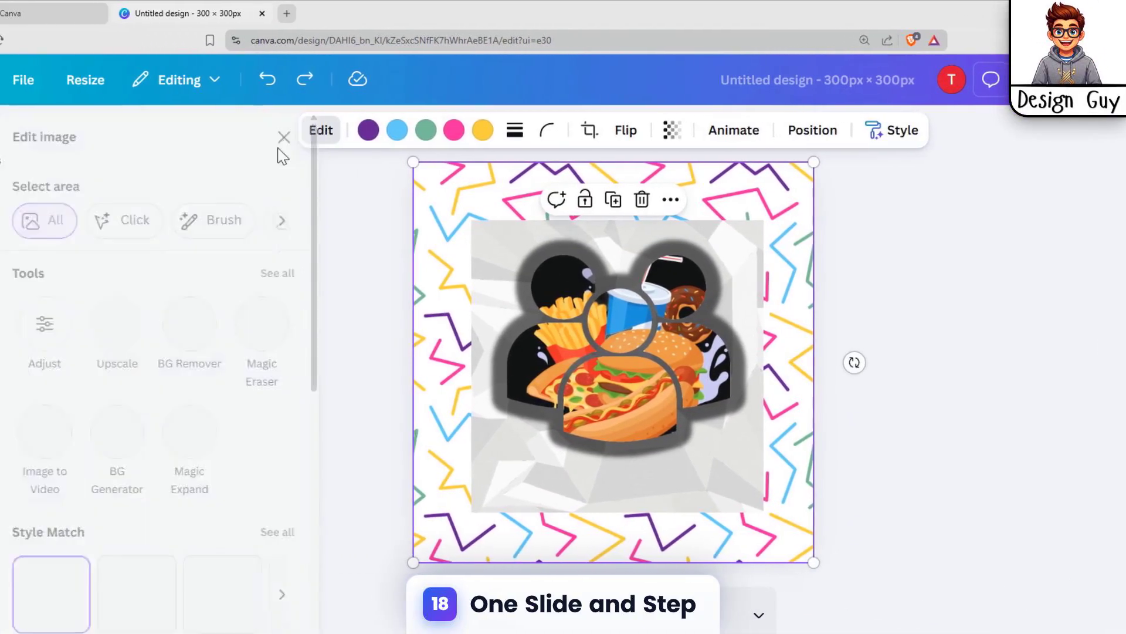
{"action": "scroll", "coordinate": [175, 466], "scroll_direction": "down", "scroll_amount": 3}
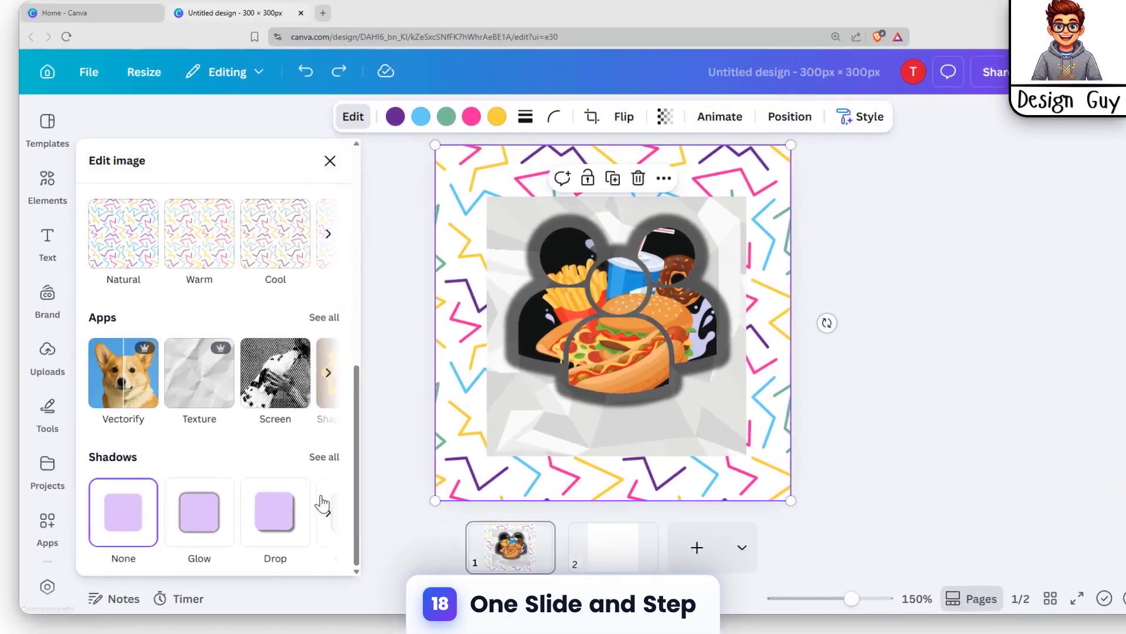
{"action": "left_click", "coordinate": [319, 509]}
{"action": "left_click", "coordinate": [211, 522]}
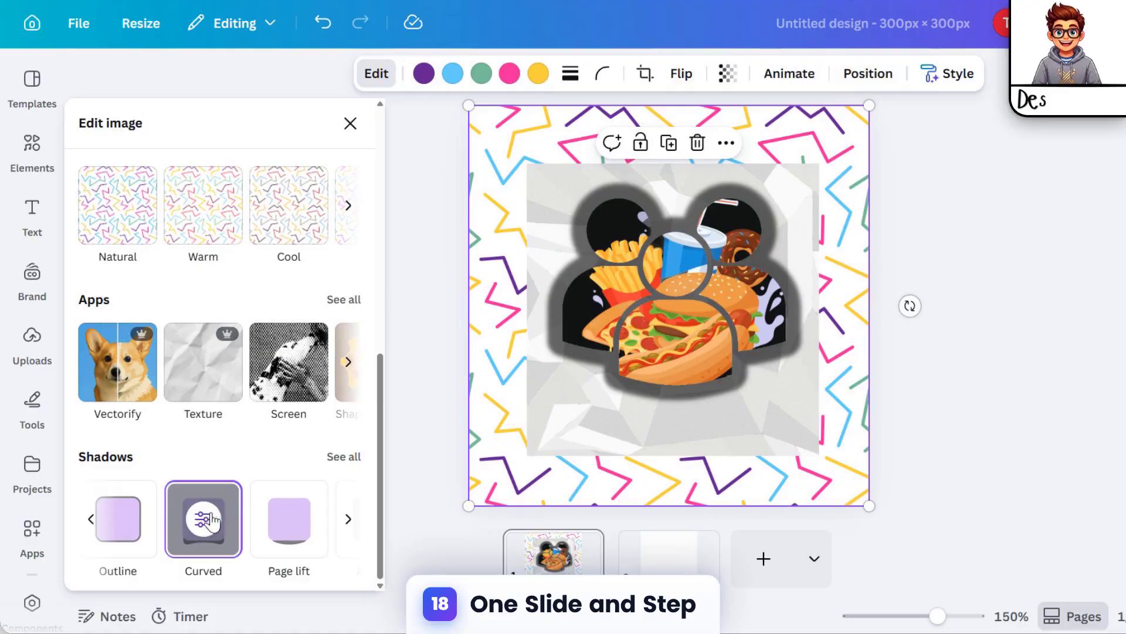
{"action": "left_click", "coordinate": [139, 531]}
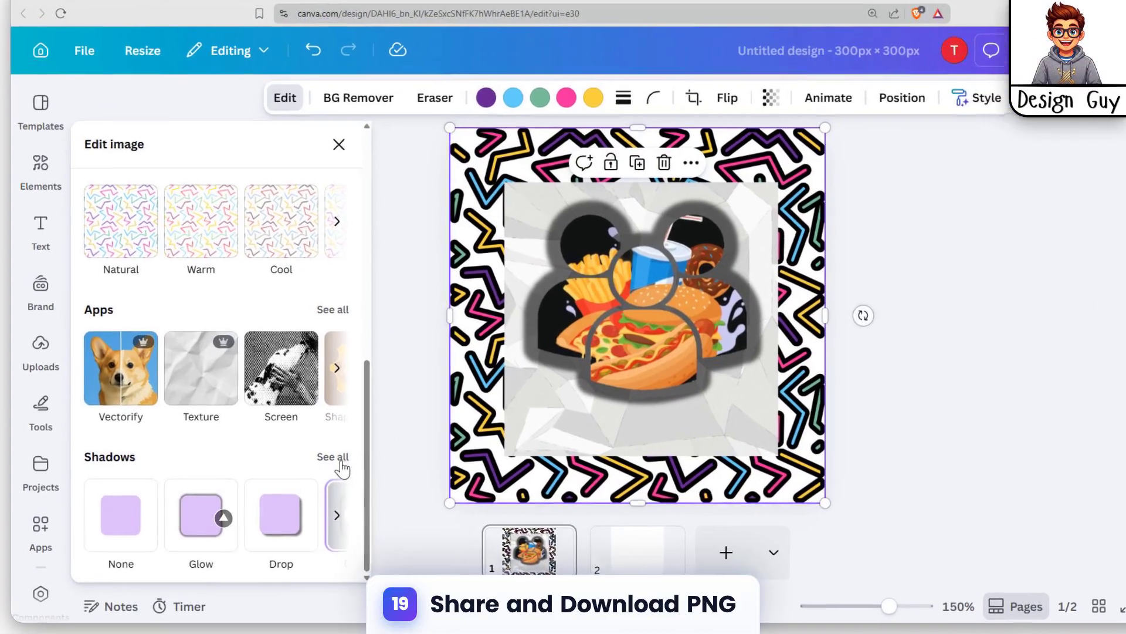
{"action": "left_click", "coordinate": [315, 456]}
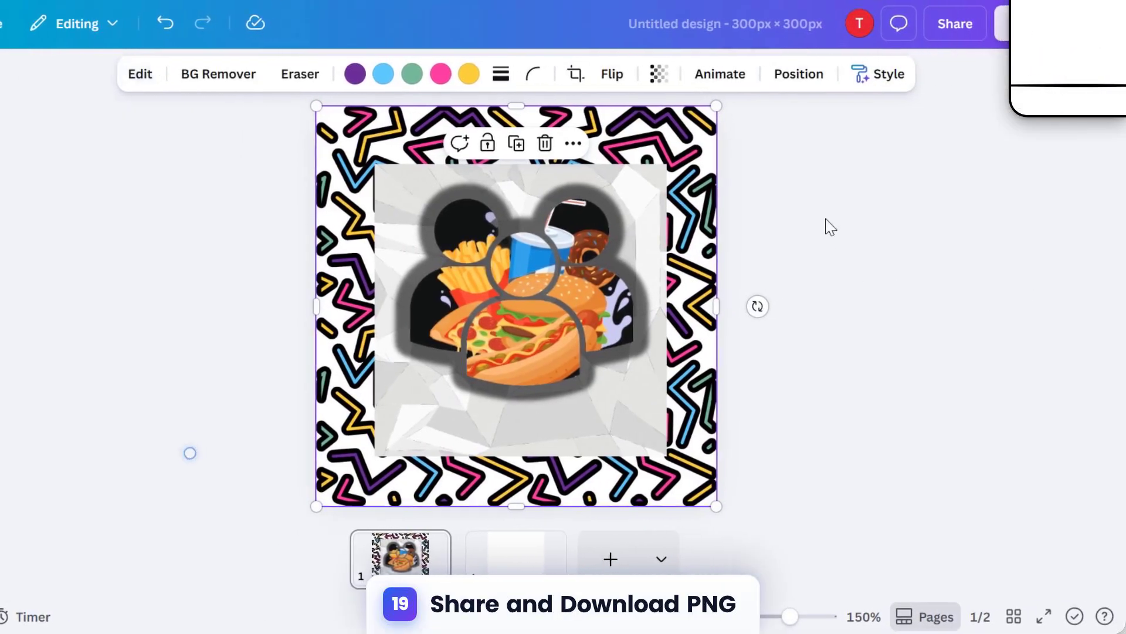
{"action": "left_click", "coordinate": [830, 227]}
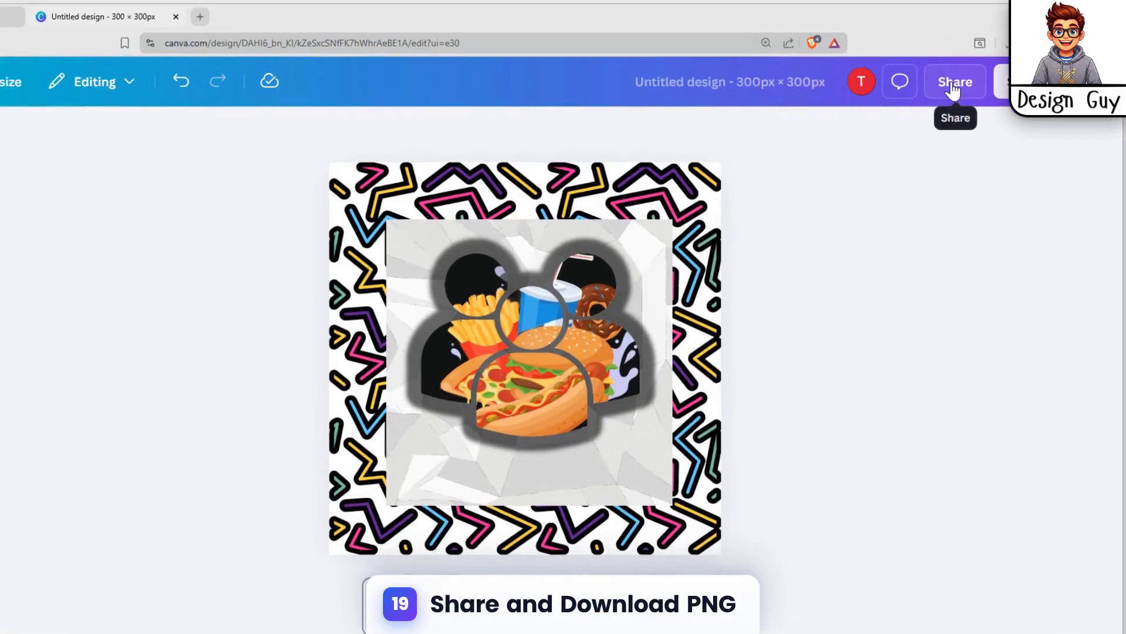
Step: Open the design's PNG download settings and turn off the transparent background
{"action": "left_click", "coordinate": [956, 96]}
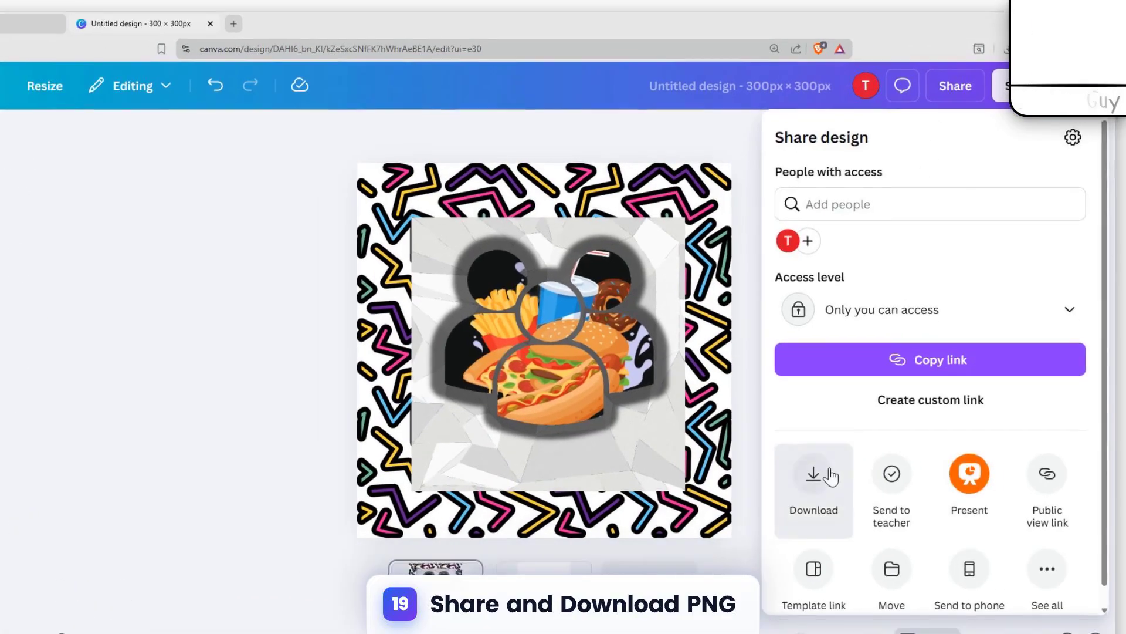
{"action": "left_click", "coordinate": [803, 493]}
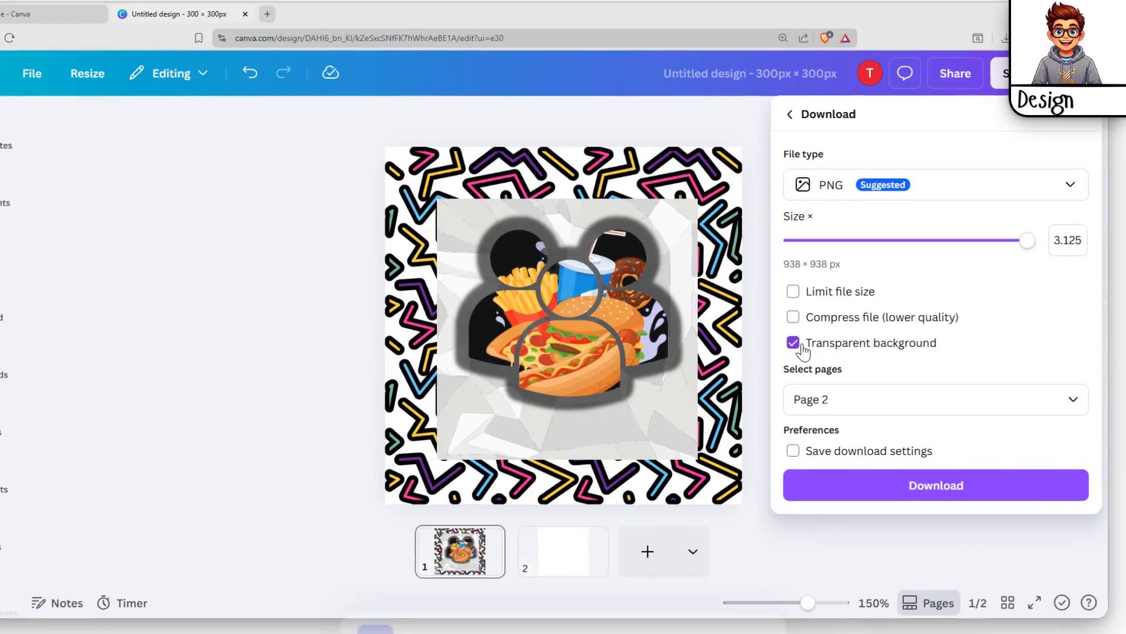
{"action": "left_click", "coordinate": [804, 348]}
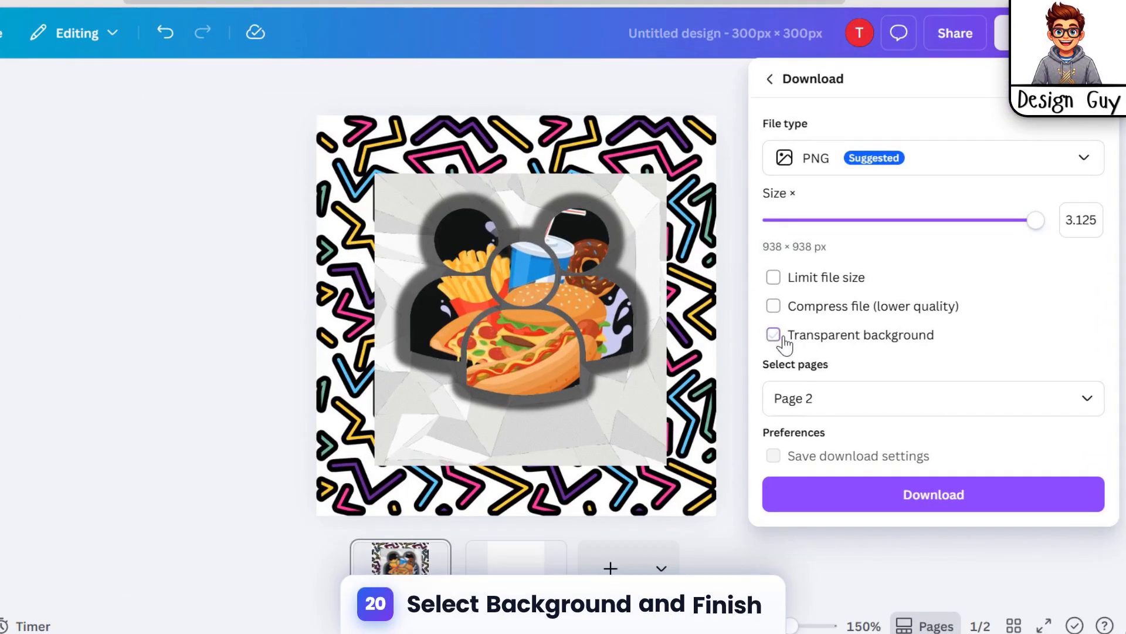
Step: Restrict the download to page 1, excluding the blank page 2, and confirm the page selection
{"action": "left_click", "coordinate": [1050, 401]}
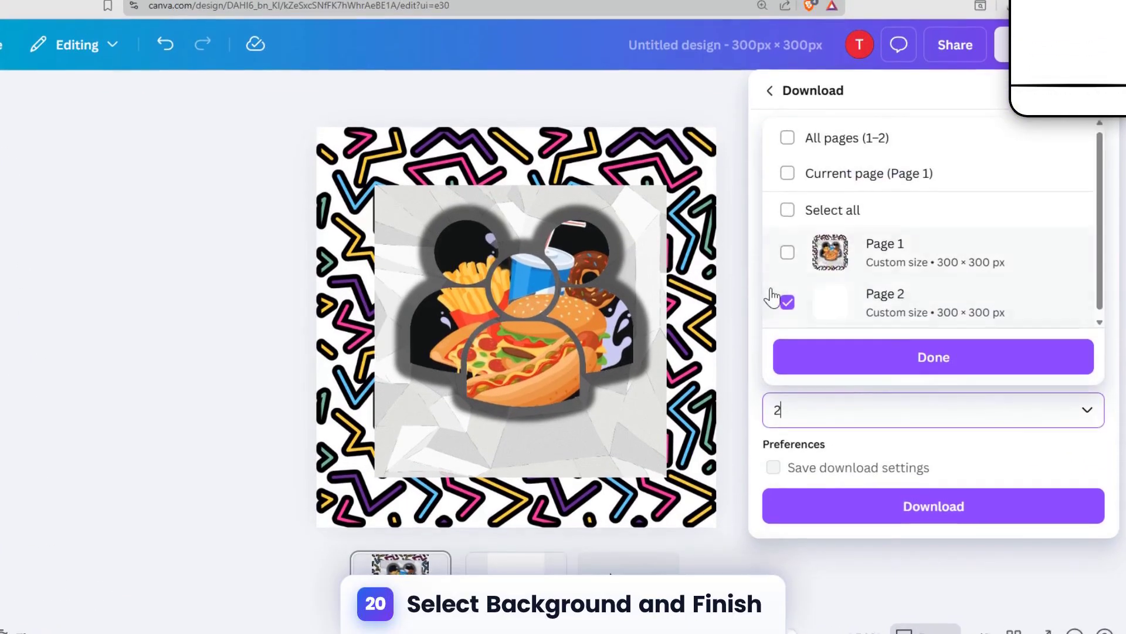
{"action": "left_click", "coordinate": [788, 291]}
{"action": "left_click", "coordinate": [787, 241]}
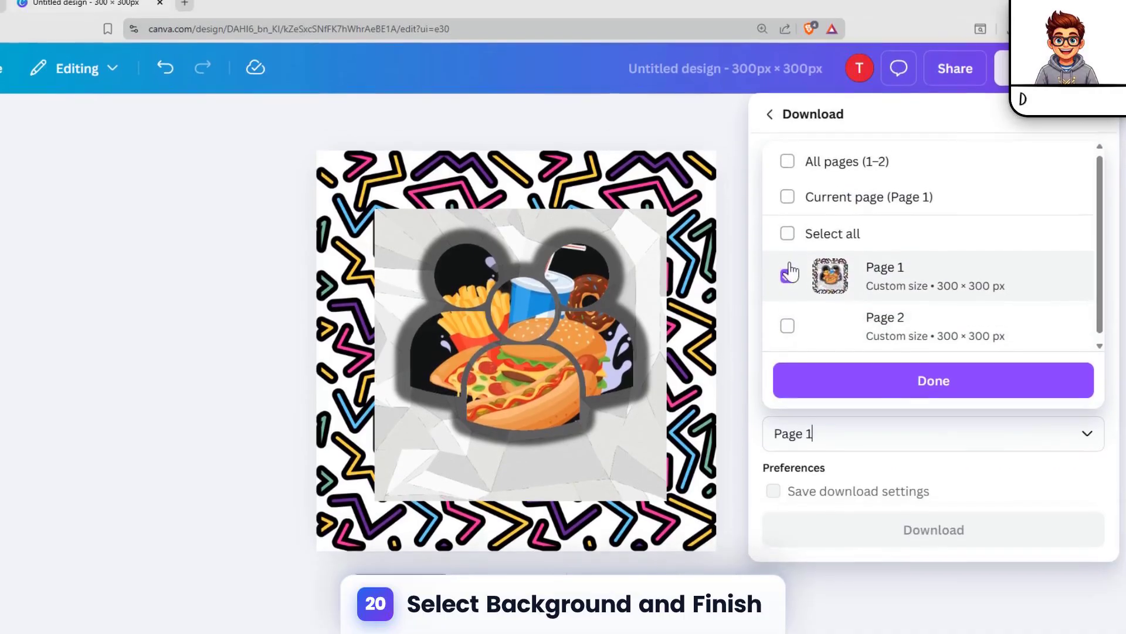
{"action": "left_click", "coordinate": [871, 404]}
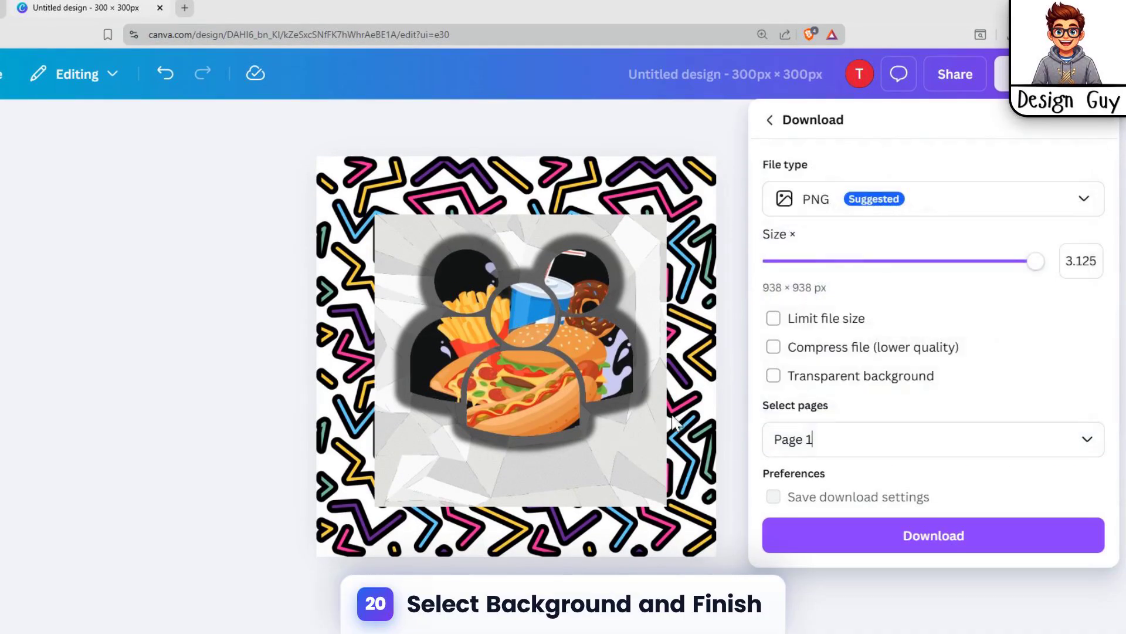